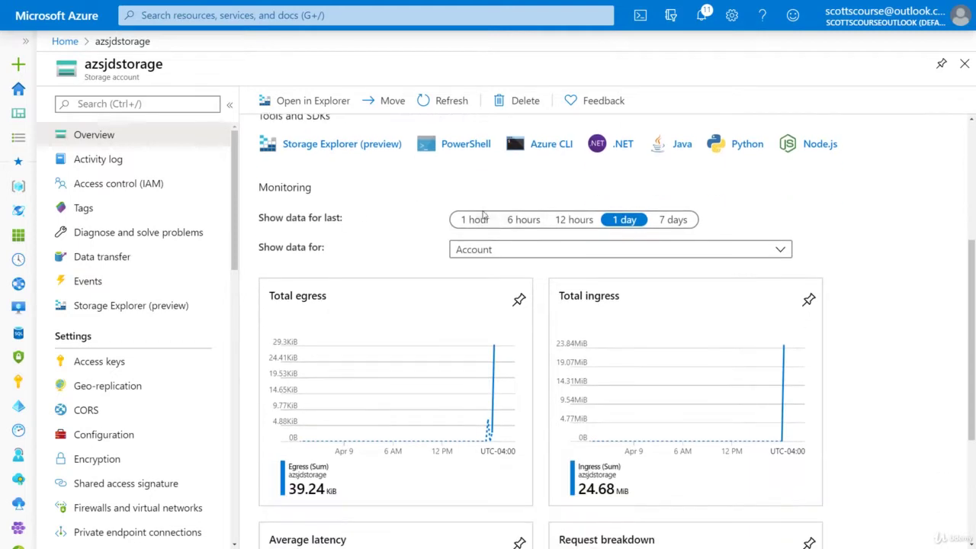
# - Try several time ranges for the storage account's monitoring charts, ending with the last 1 hour of data
pyautogui.scroll(-1, 289, 216)
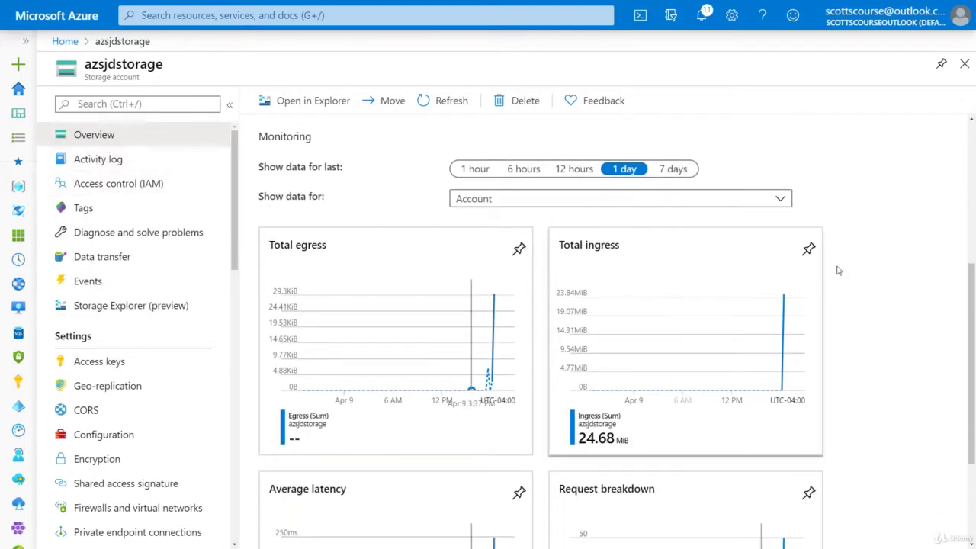
pyautogui.scroll(-1, 838, 278)
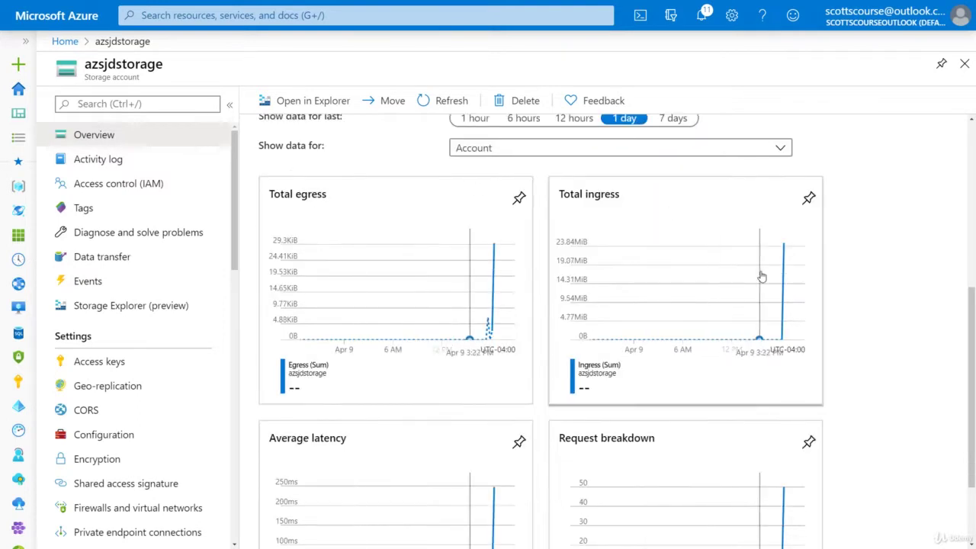
pyautogui.scroll(1, 762, 275)
pyautogui.click(676, 169)
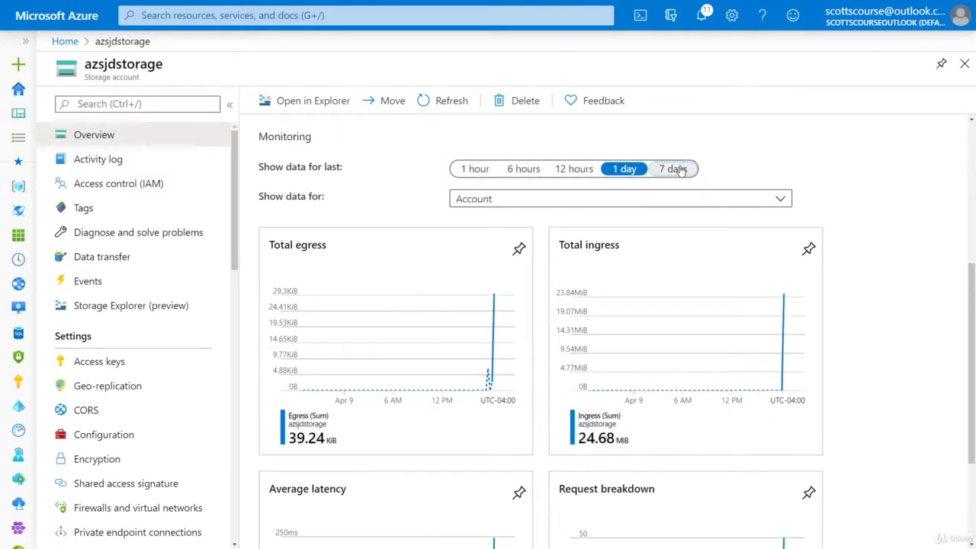
pyautogui.click(625, 169)
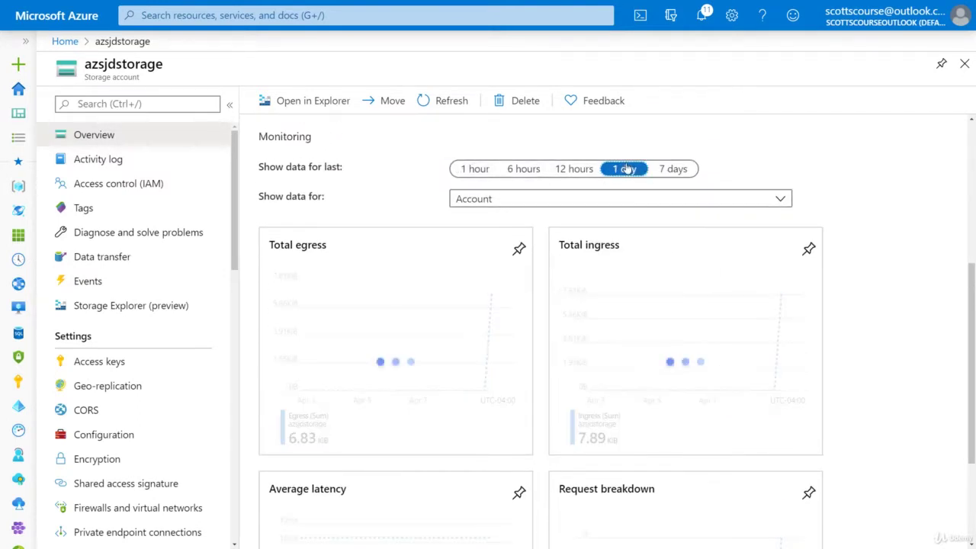
pyautogui.click(573, 169)
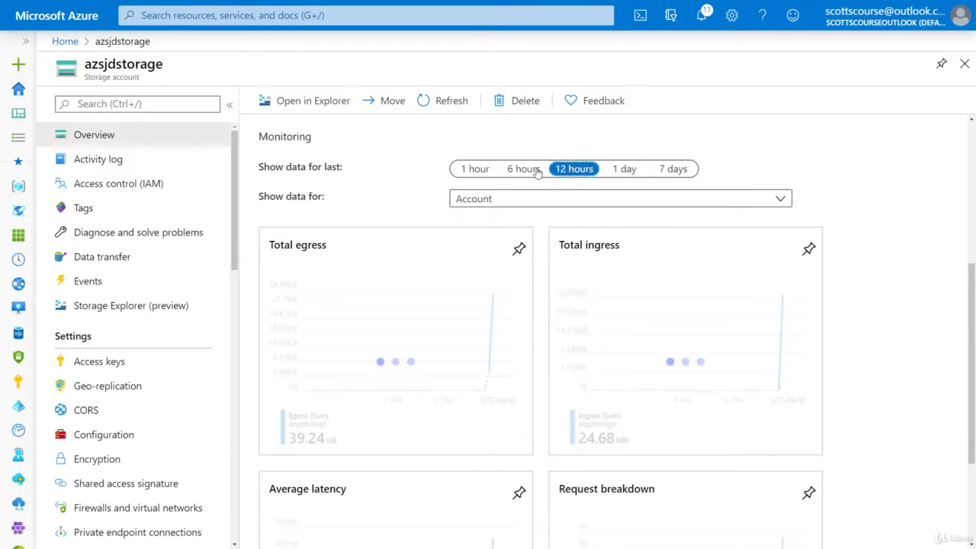
pyautogui.click(472, 168)
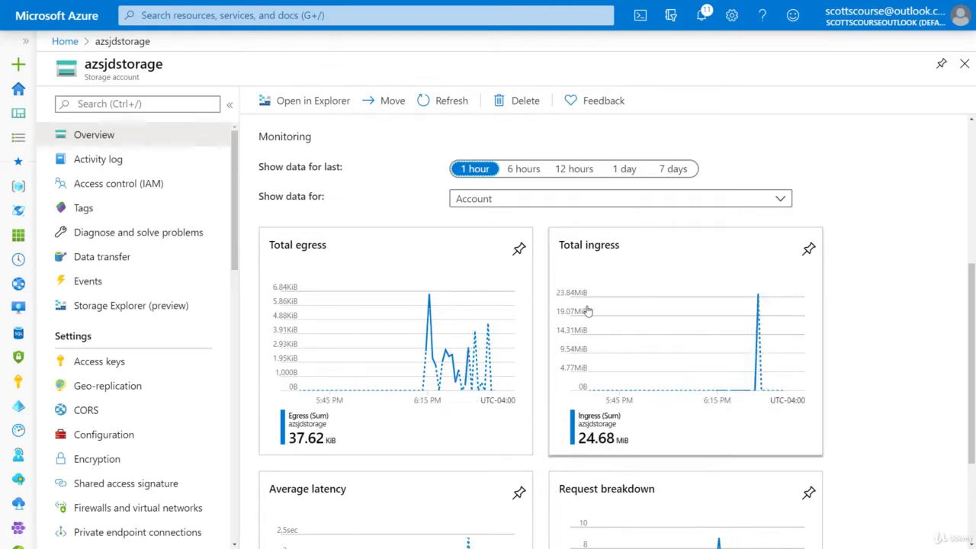
# - Examine the ingress, egress, latency and request breakdown charts, including the further legend entries of the request breakdown
pyautogui.scroll(-2, 891, 275)
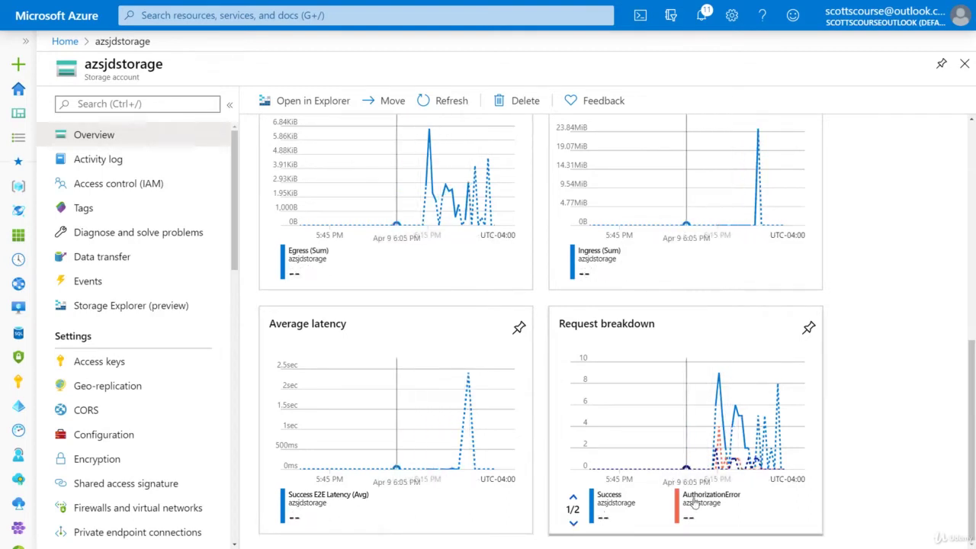
pyautogui.click(572, 523)
pyautogui.click(573, 497)
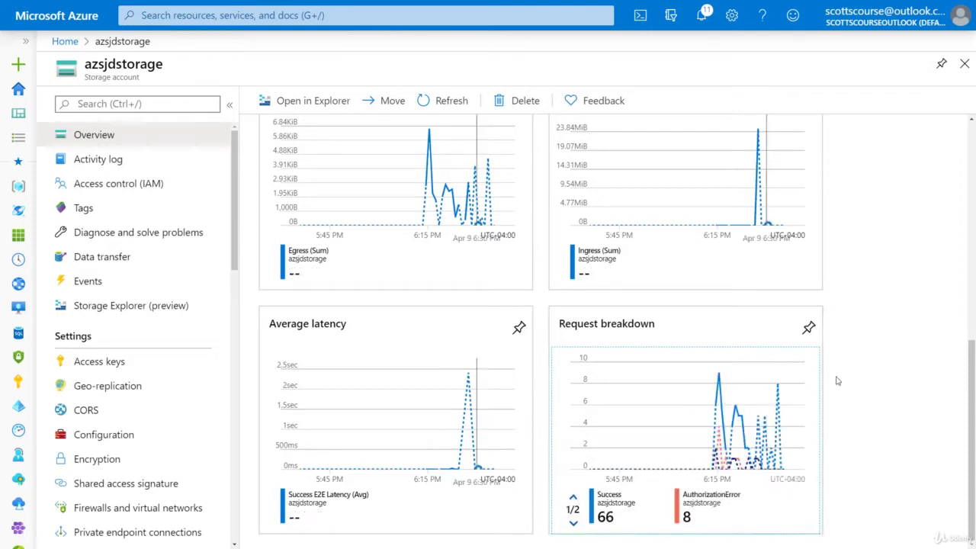
pyautogui.scroll(3, 871, 322)
pyautogui.scroll(-1, 875, 303)
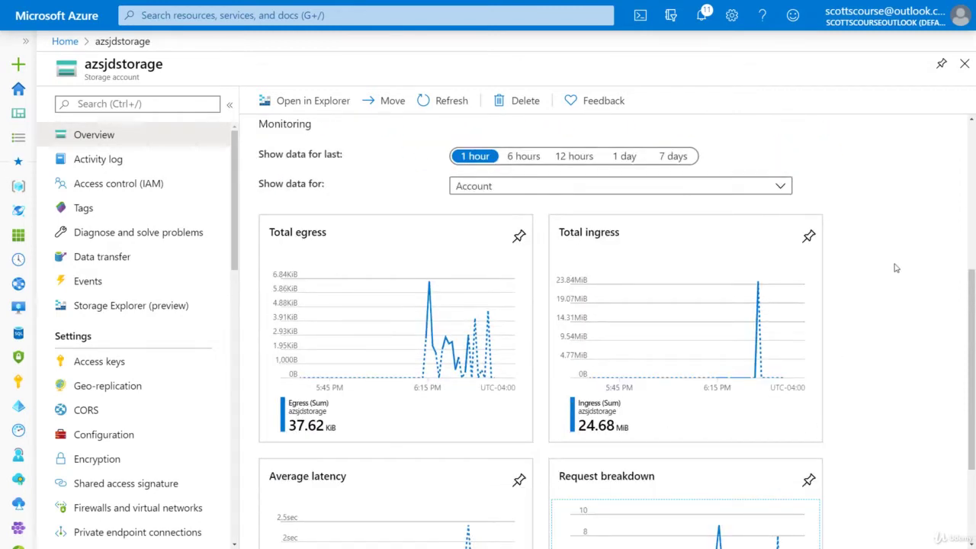
pyautogui.scroll(-2, 896, 269)
pyautogui.scroll(3, 898, 272)
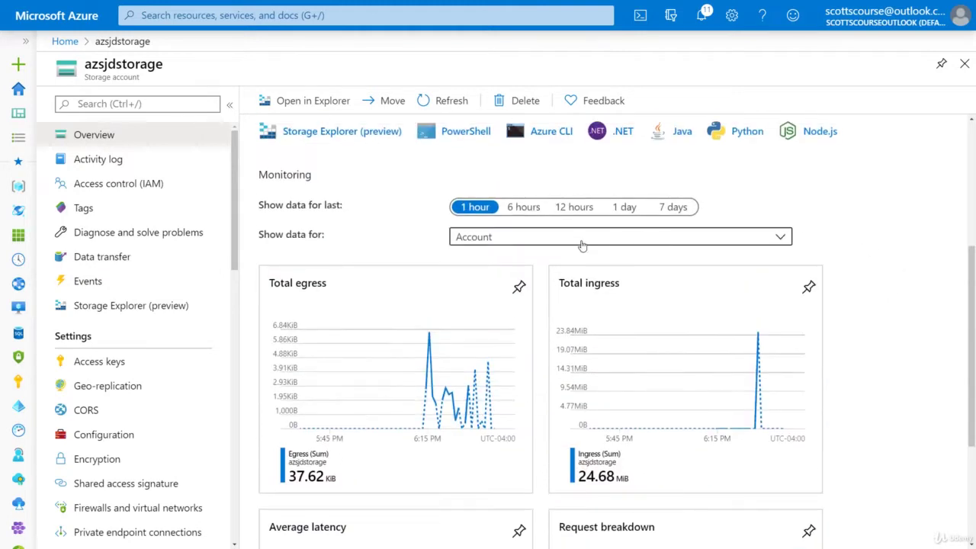
# - Switch the monitoring charts from the whole account to show data for Containers
pyautogui.click(524, 238)
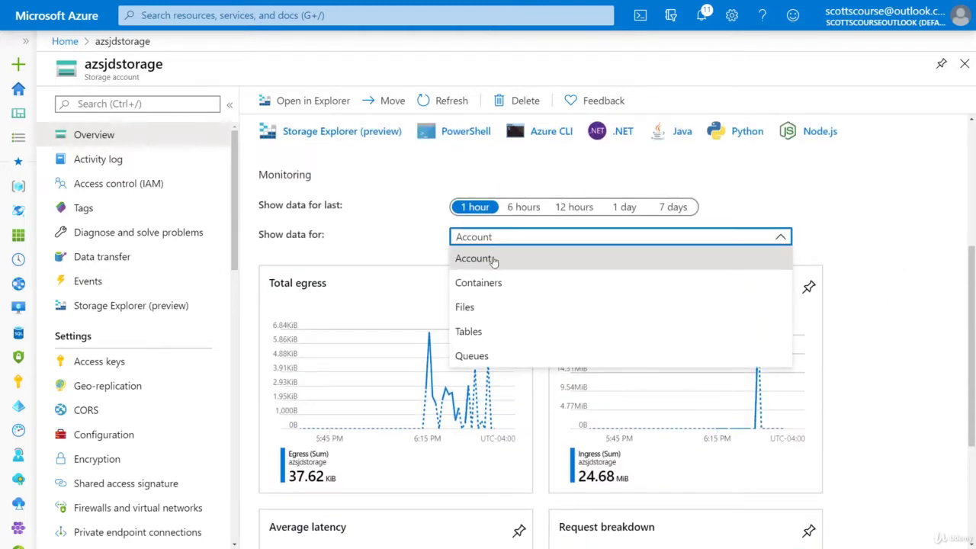
pyautogui.click(476, 284)
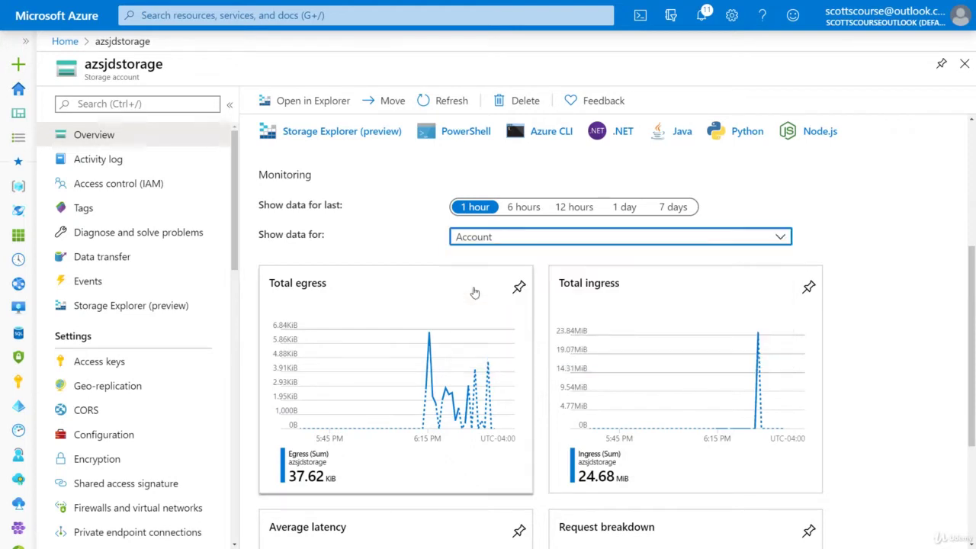
pyautogui.click(478, 237)
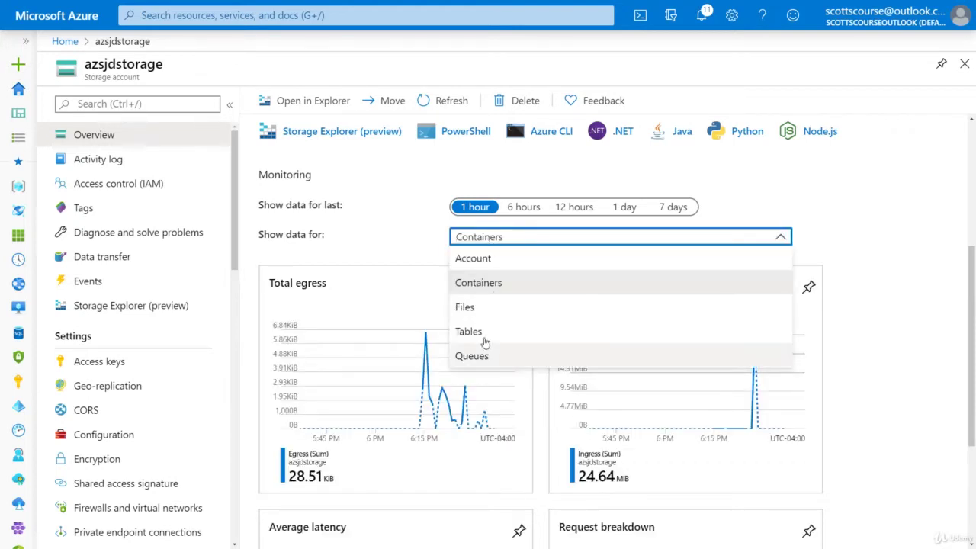
pyautogui.click(361, 239)
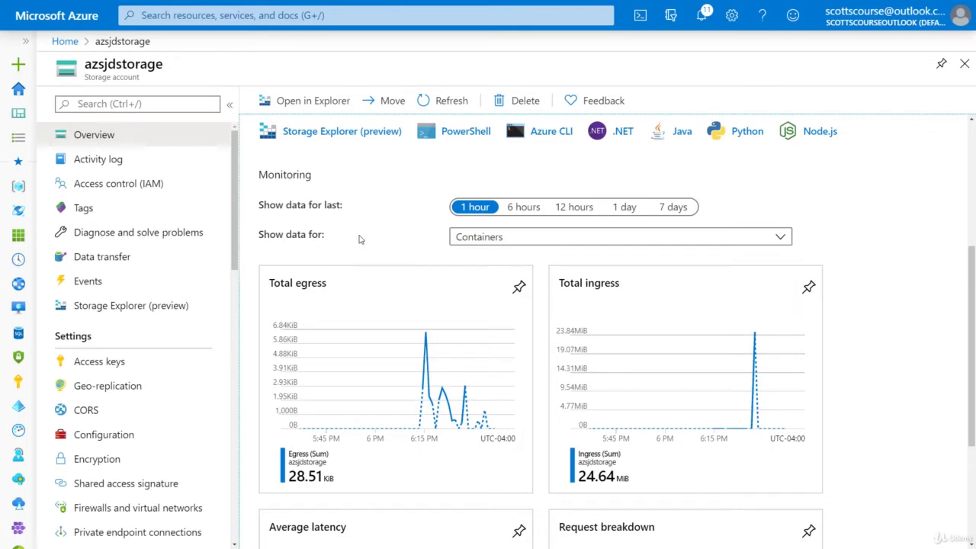
# - Review the container charts and pin the Total egress chart to the dashboard
pyautogui.scroll(-3, 878, 257)
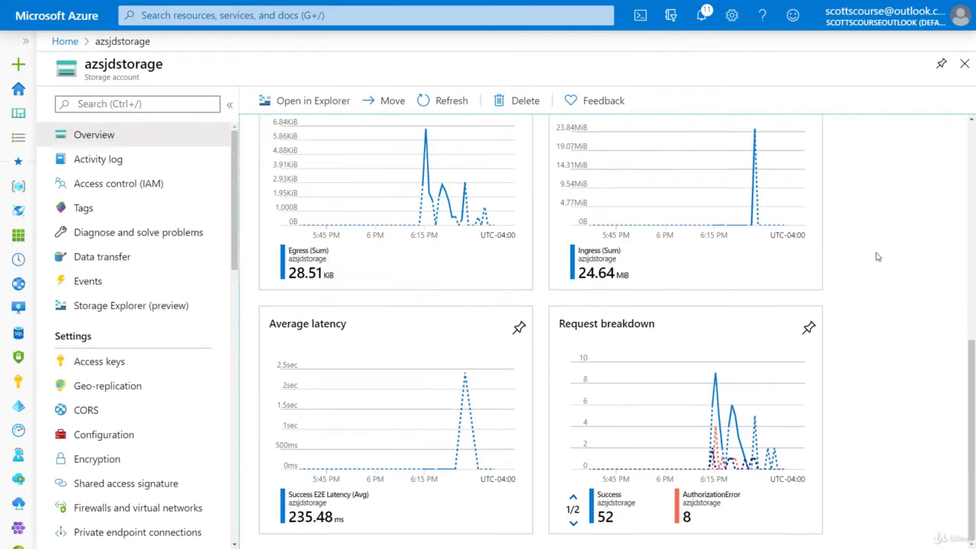
pyautogui.scroll(2, 893, 351)
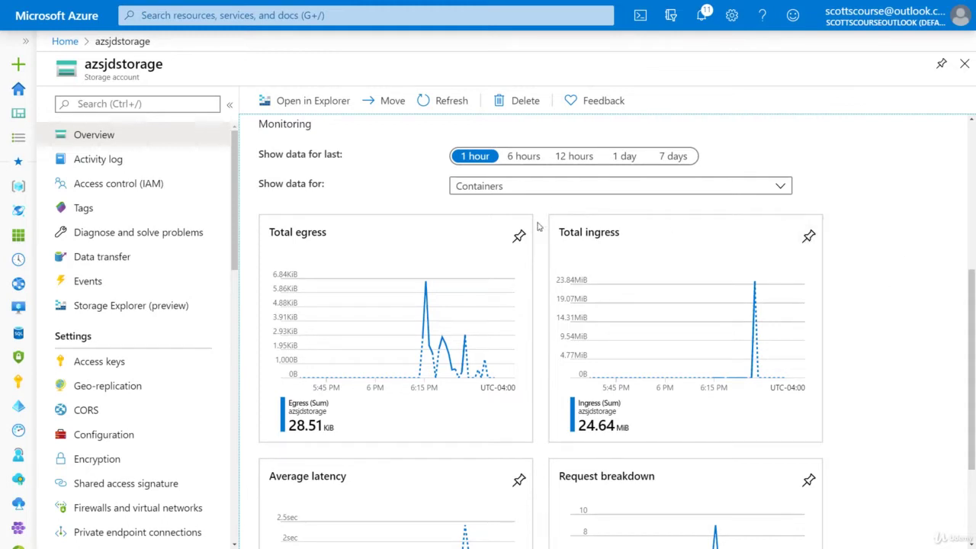
pyautogui.click(519, 235)
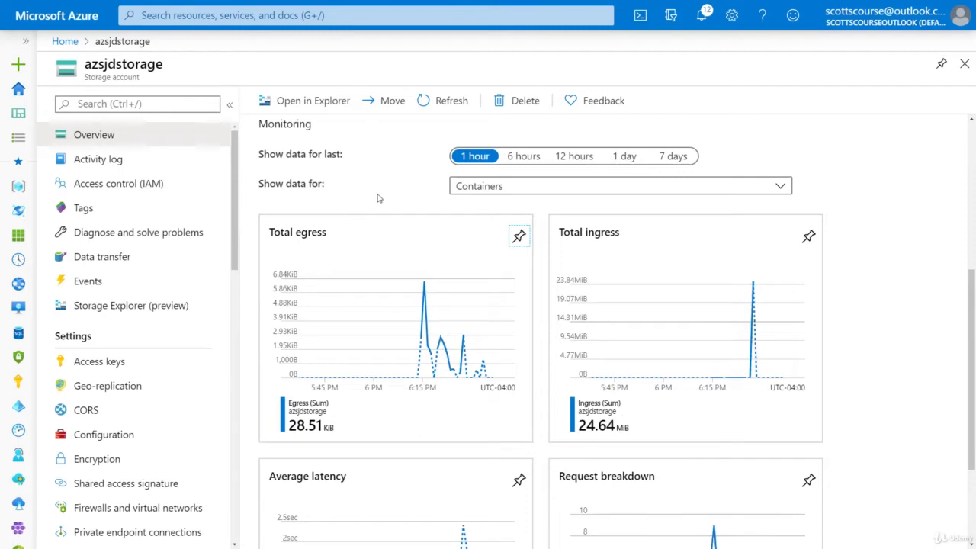
# - Open the storage account's classic diagnostic settings
pyautogui.moveTo(237, 180); pyautogui.dragTo(247, 444)
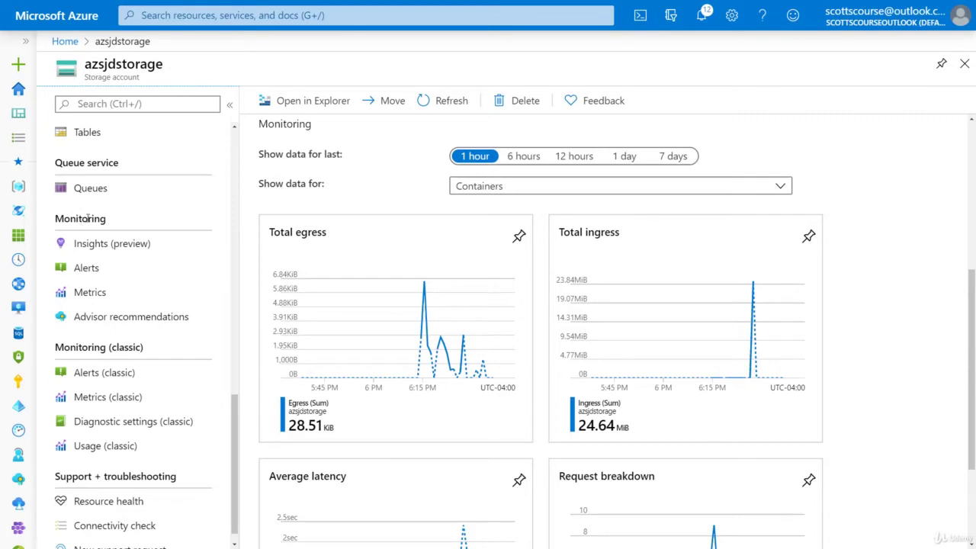
pyautogui.doubleClick(78, 348)
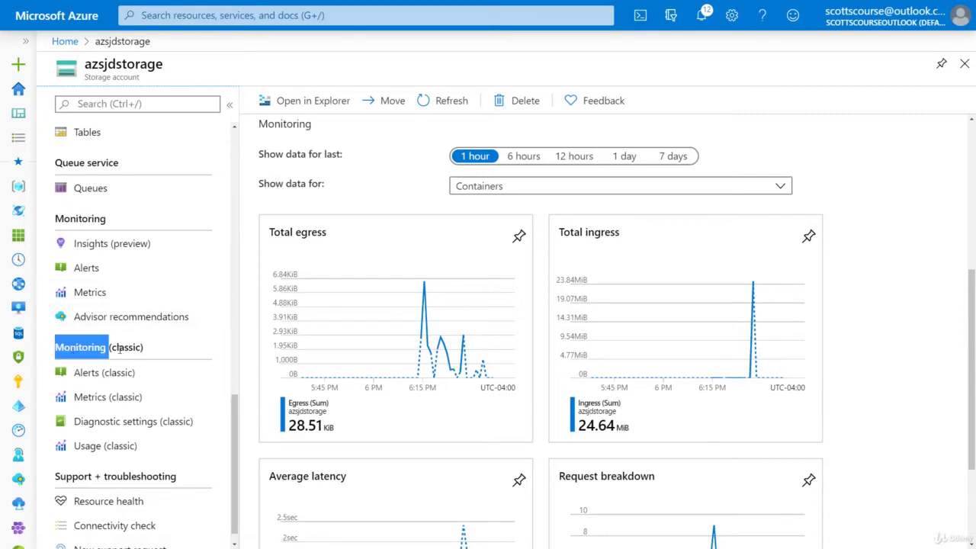
pyautogui.click(96, 425)
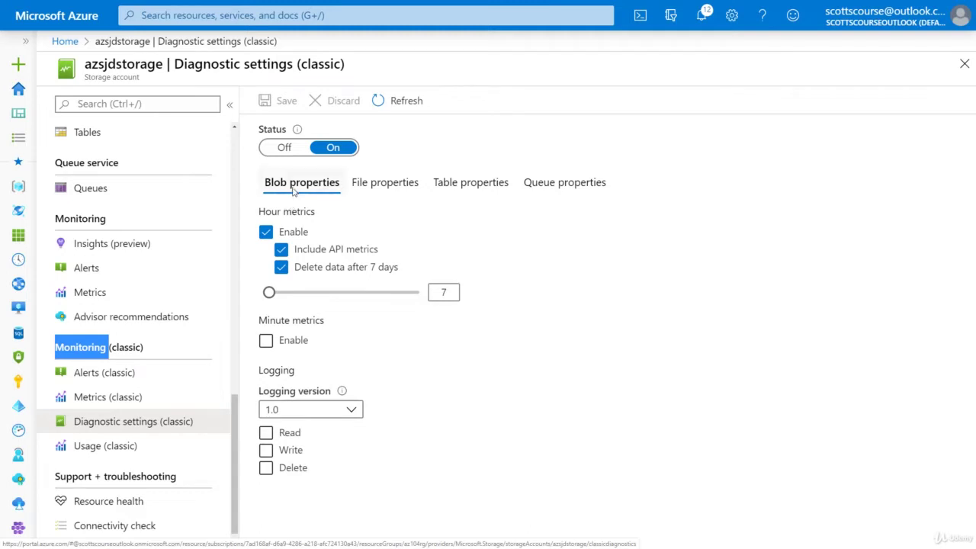
# - Look through the file, table and queue diagnostic properties and return to the blob properties
pyautogui.click(389, 184)
pyautogui.click(472, 183)
pyautogui.click(536, 185)
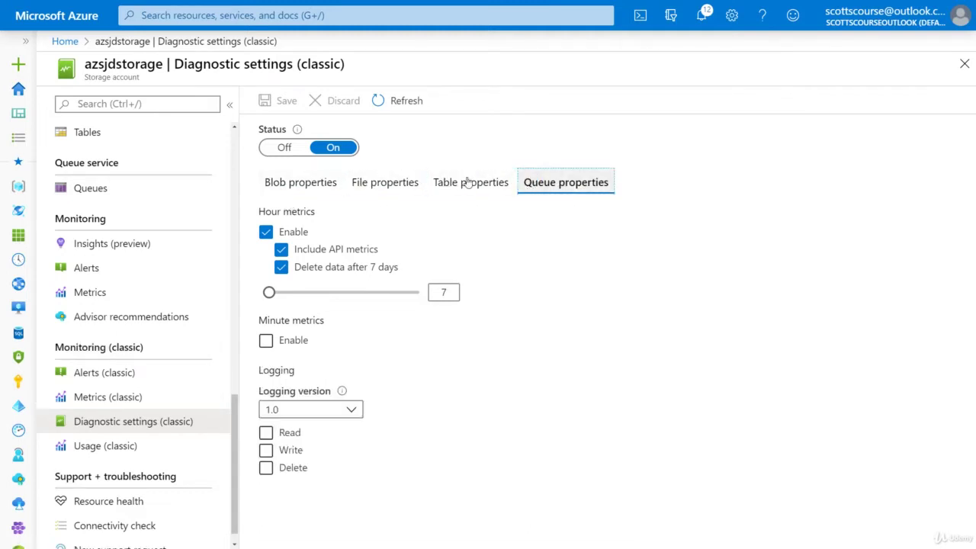
pyautogui.click(291, 185)
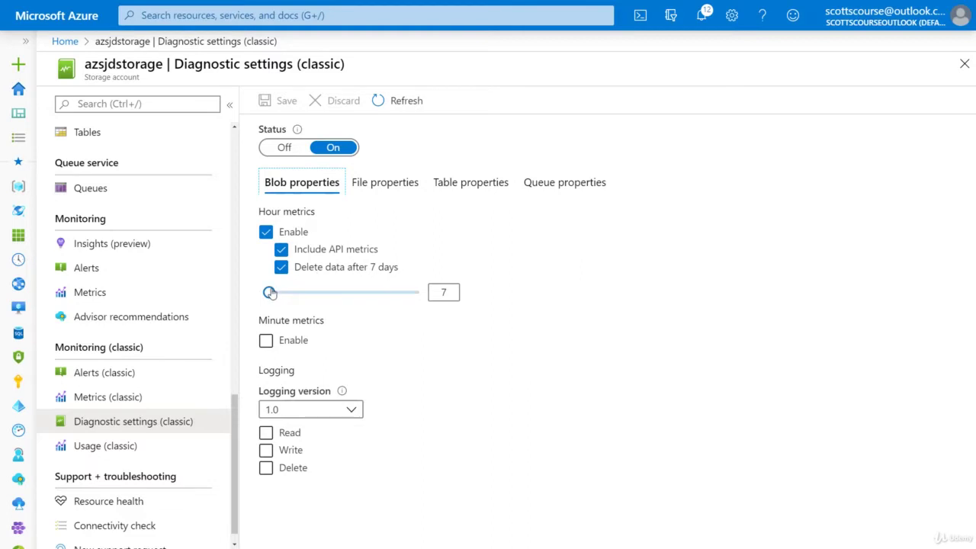
# - Try a 70-day retention for the blob hour metrics and discard the change
pyautogui.moveTo(270, 294); pyautogui.dragTo(296, 297)
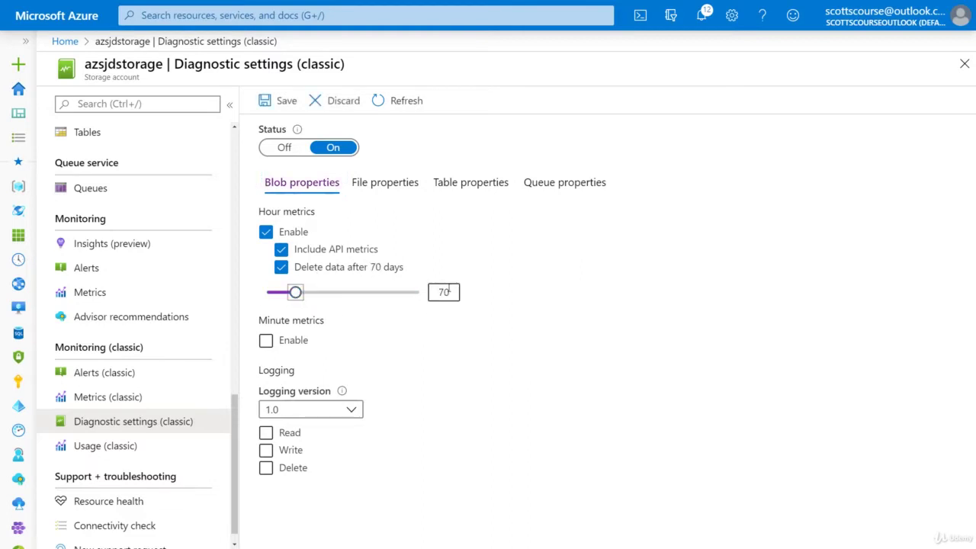
pyautogui.click(356, 100)
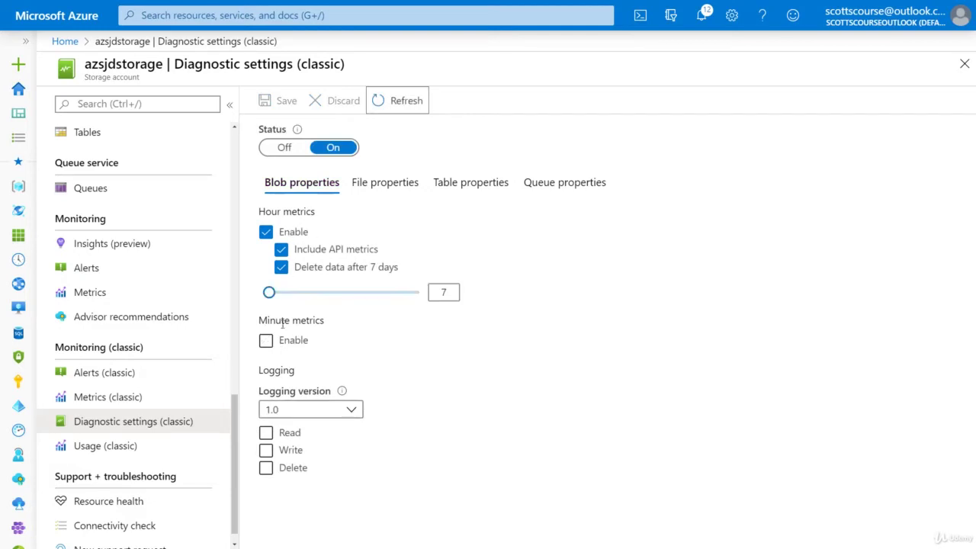
# - Enable minute metrics for blobs and select Read and Write logging
pyautogui.click(265, 341)
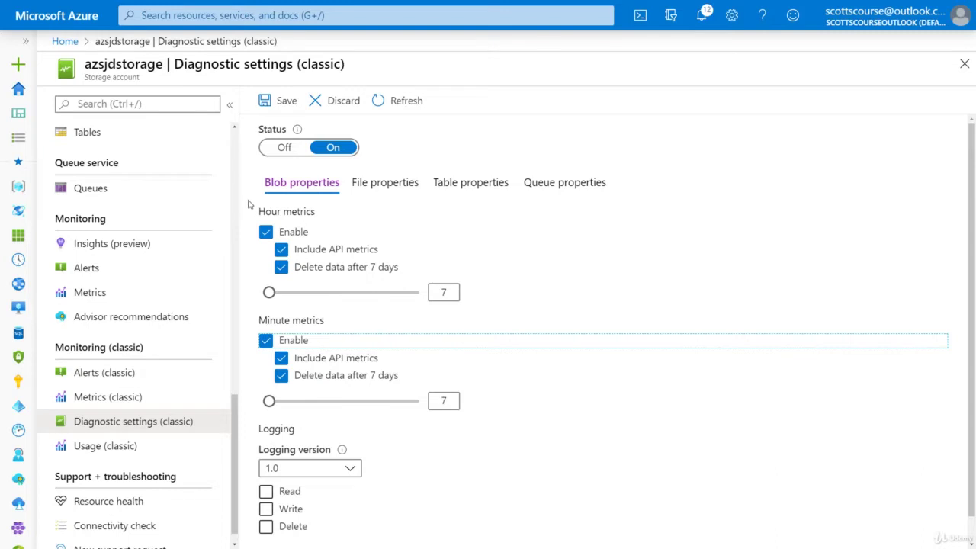
pyautogui.scroll(-1, 248, 204)
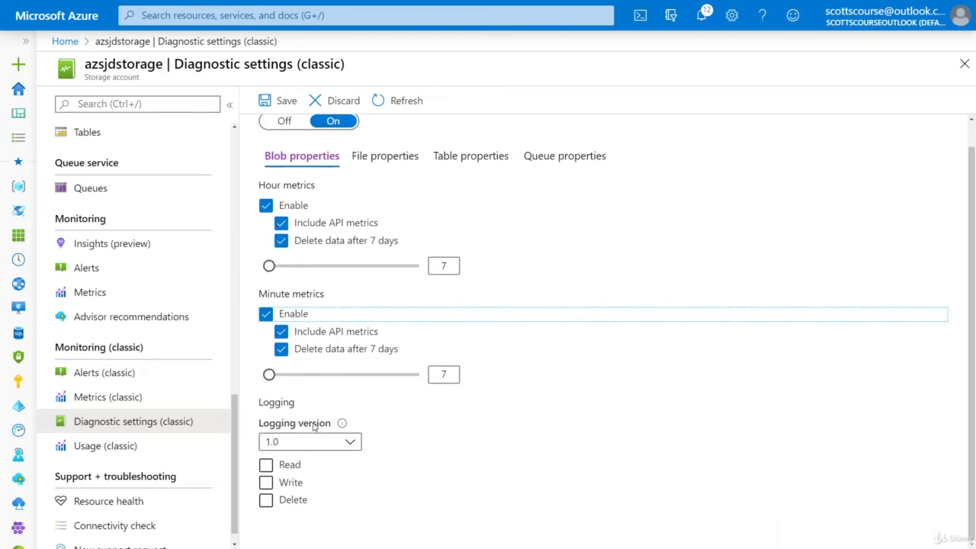
pyautogui.click(265, 465)
pyautogui.scroll(-1, 267, 457)
pyautogui.click(265, 440)
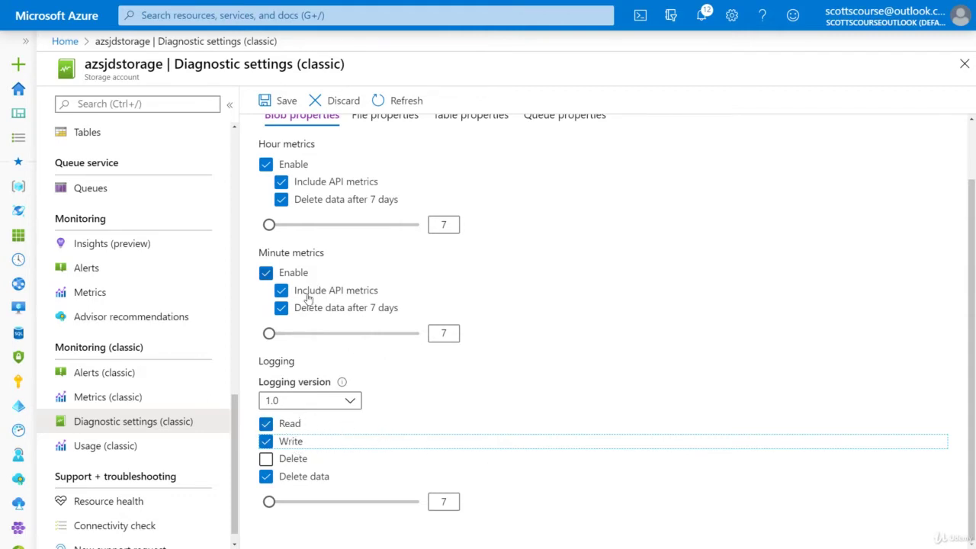
pyautogui.scroll(1, 290, 308)
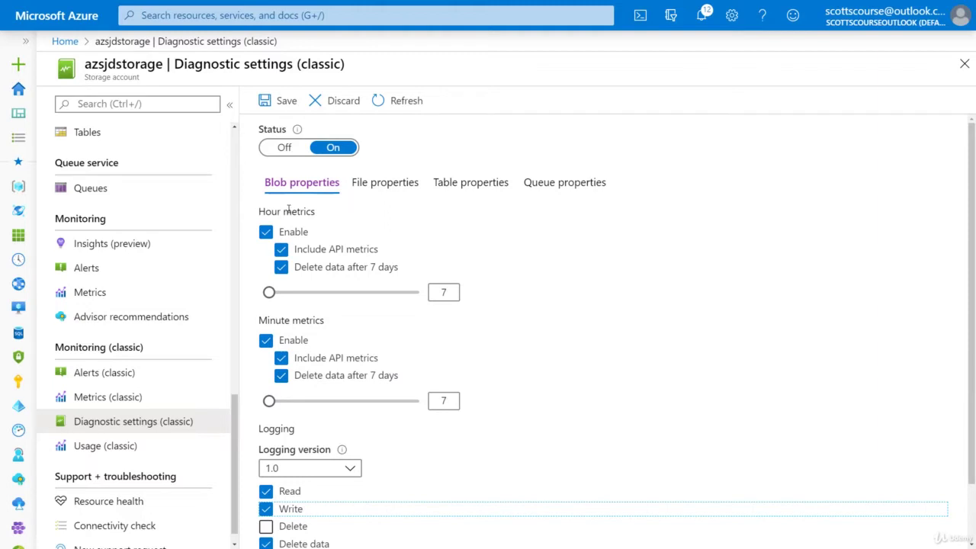
pyautogui.scroll(-1, 288, 210)
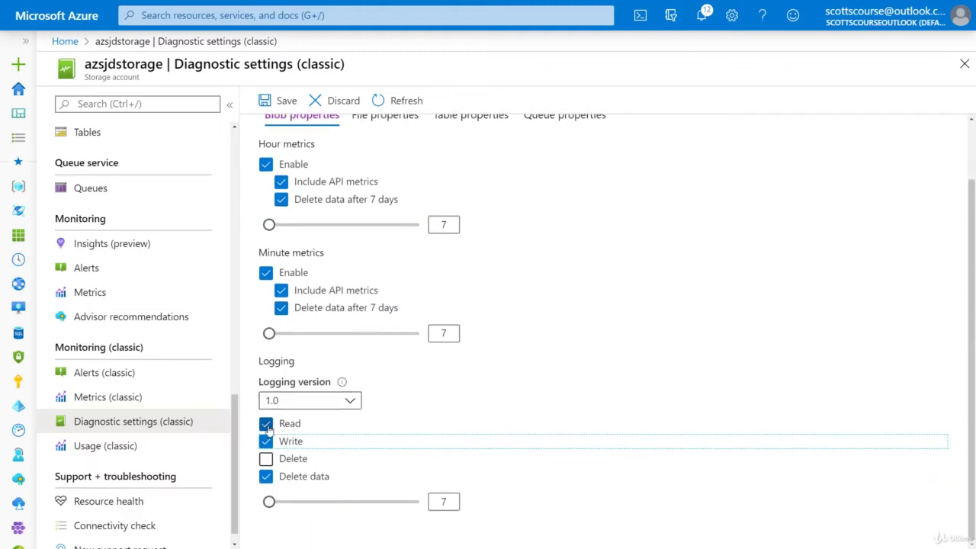
# - Deselect Read and Write logging for blobs and save the diagnostic settings
pyautogui.click(266, 424)
pyautogui.click(301, 442)
pyautogui.click(280, 99)
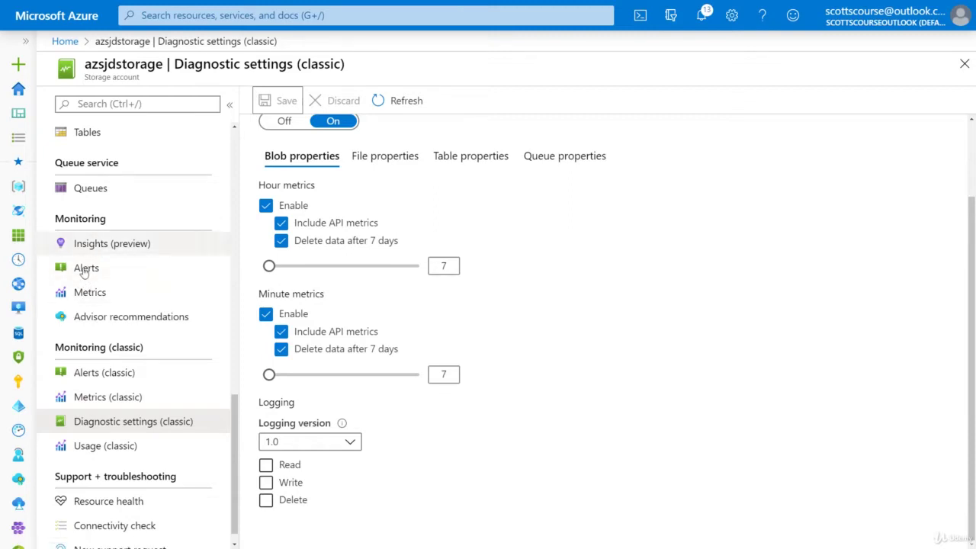
# - Open the storage account's Metrics and chart the Blob Count metric from the Blob namespace
pyautogui.click(91, 293)
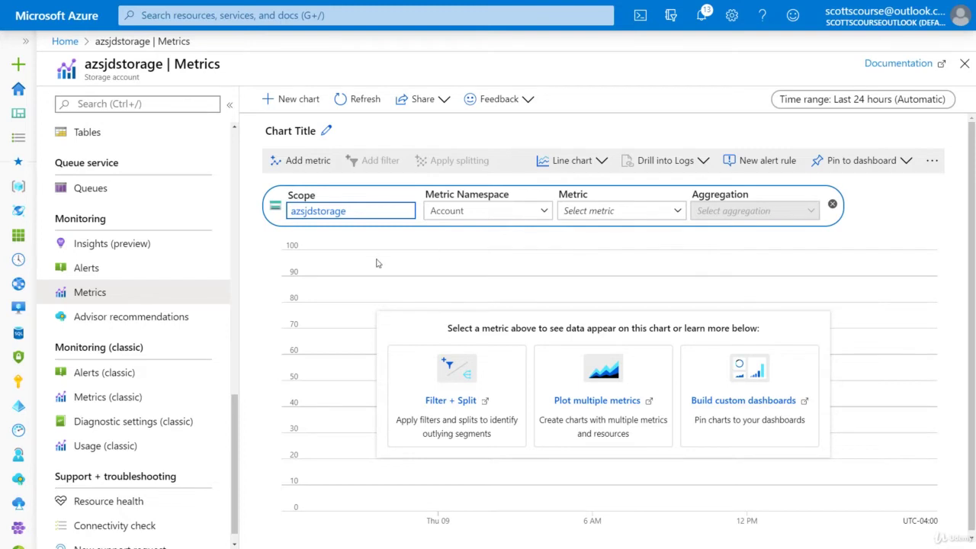
pyautogui.click(476, 211)
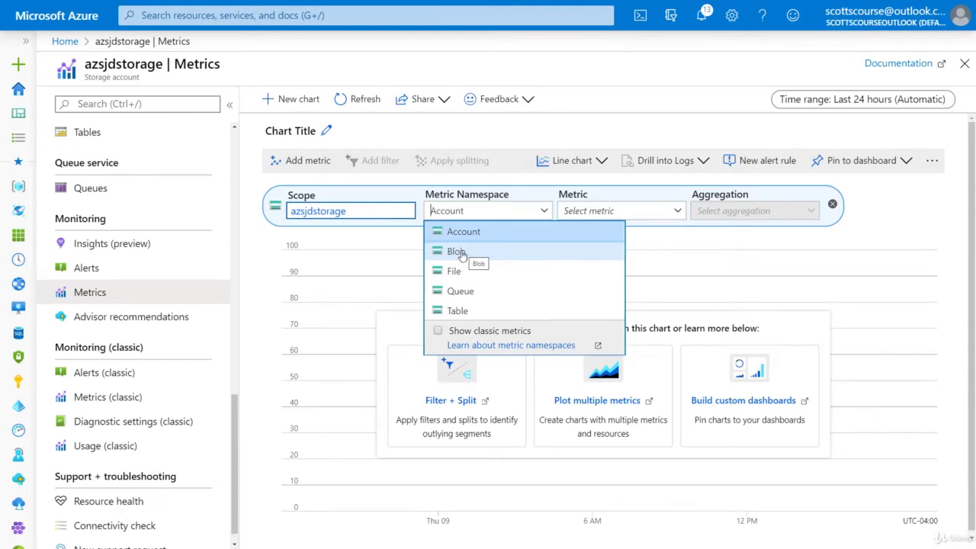
pyautogui.click(461, 252)
pyautogui.scroll(-2, 690, 272)
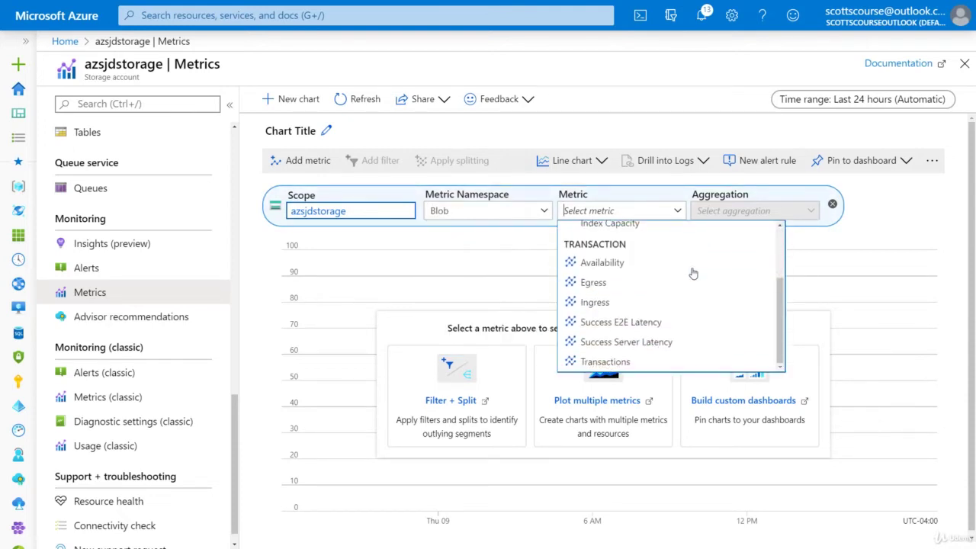
pyautogui.scroll(3, 692, 272)
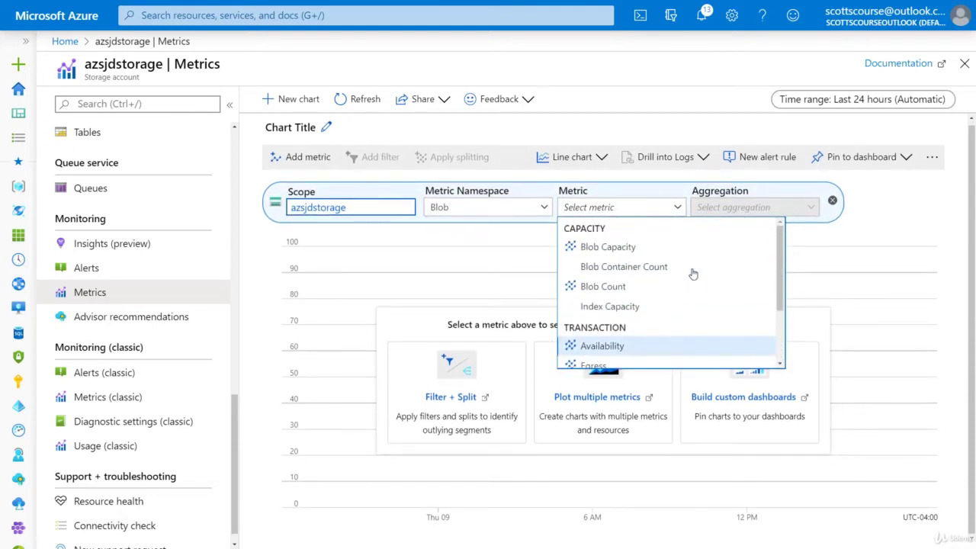
pyautogui.click(592, 286)
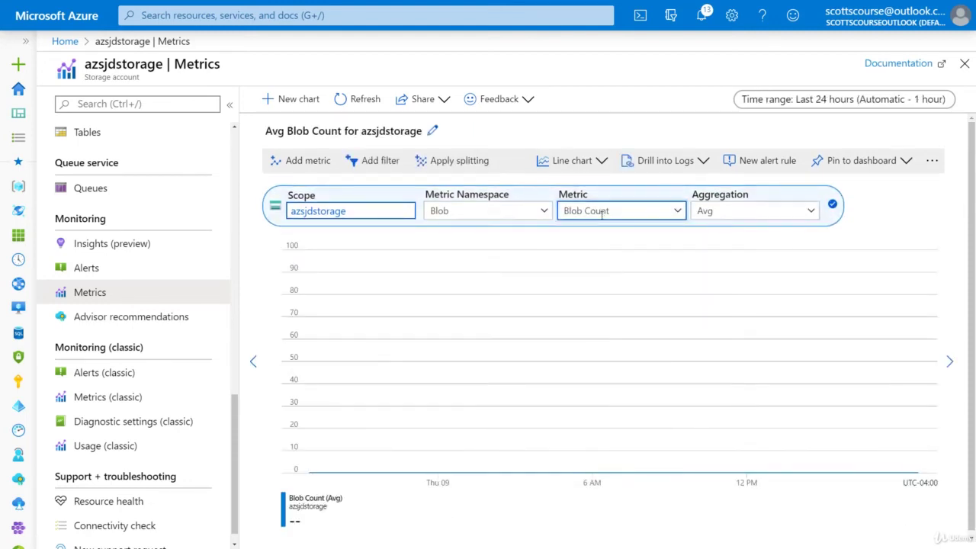
# - Keep the Avg aggregation for the Blob Count metric and set the chart's time range to Last hour
pyautogui.click(714, 212)
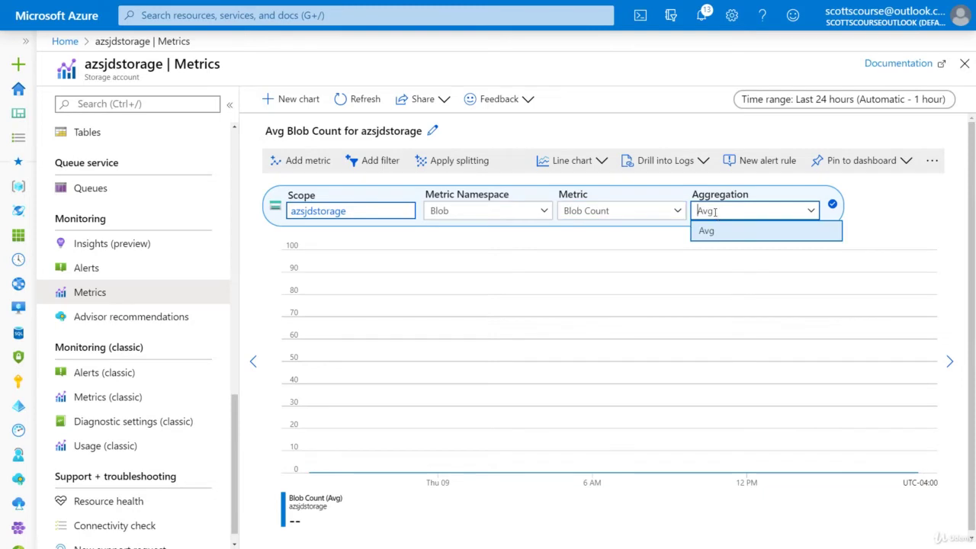
pyautogui.click(855, 219)
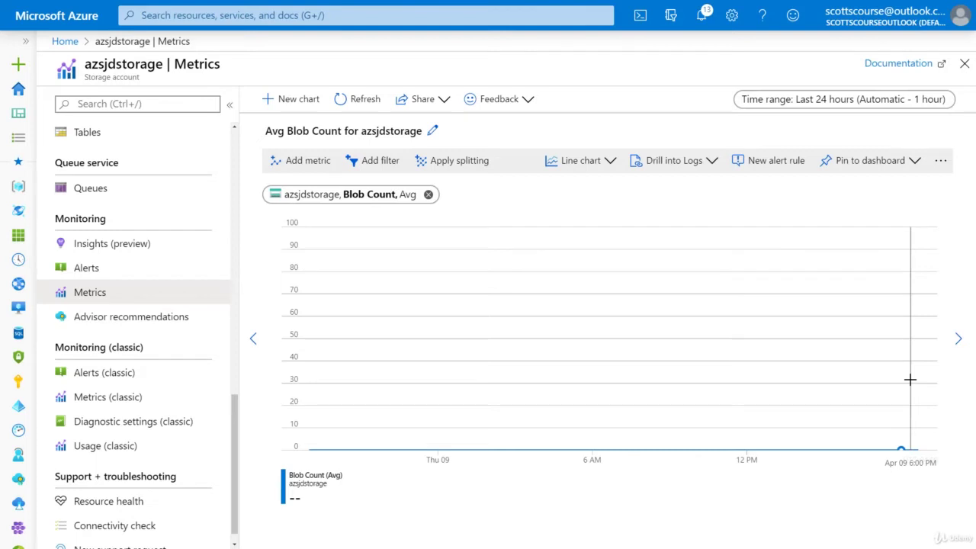
pyautogui.click(860, 100)
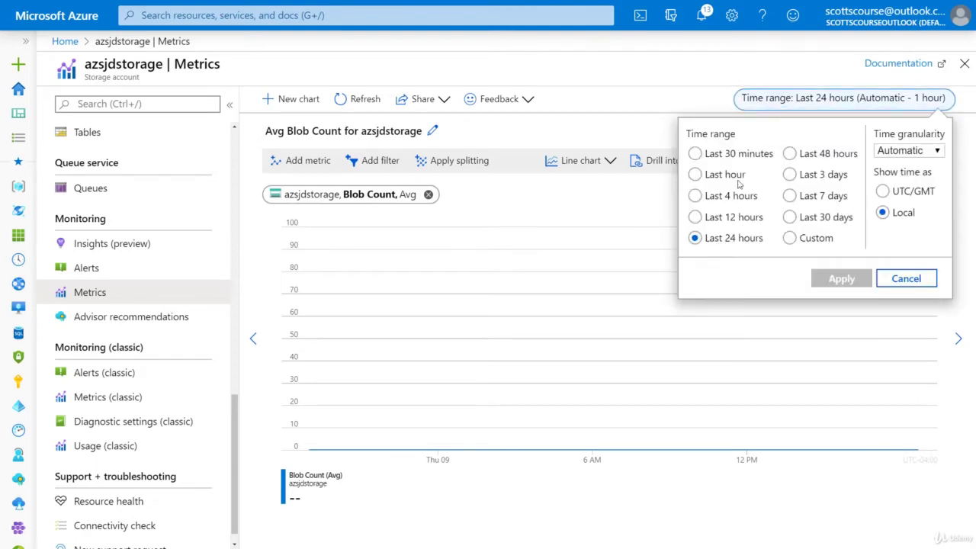
pyautogui.click(695, 175)
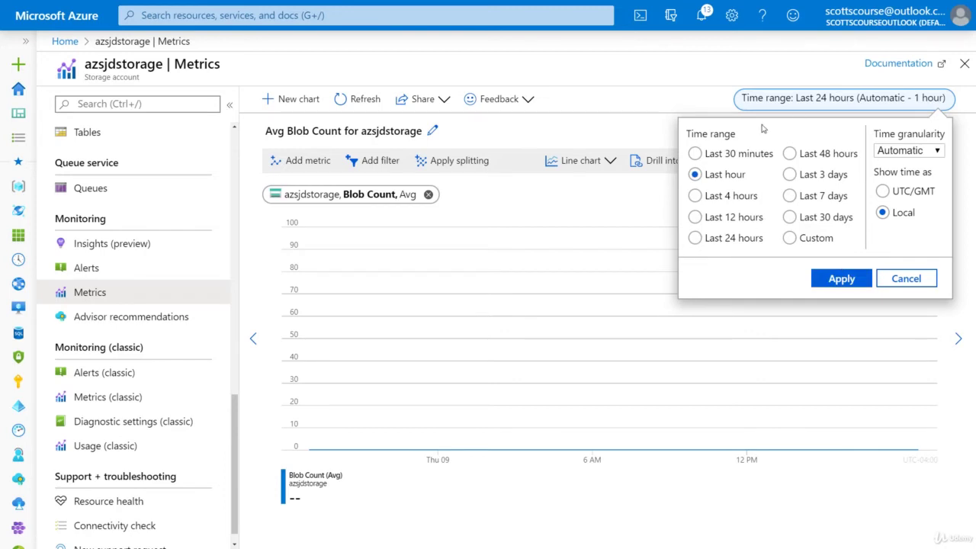
pyautogui.click(842, 278)
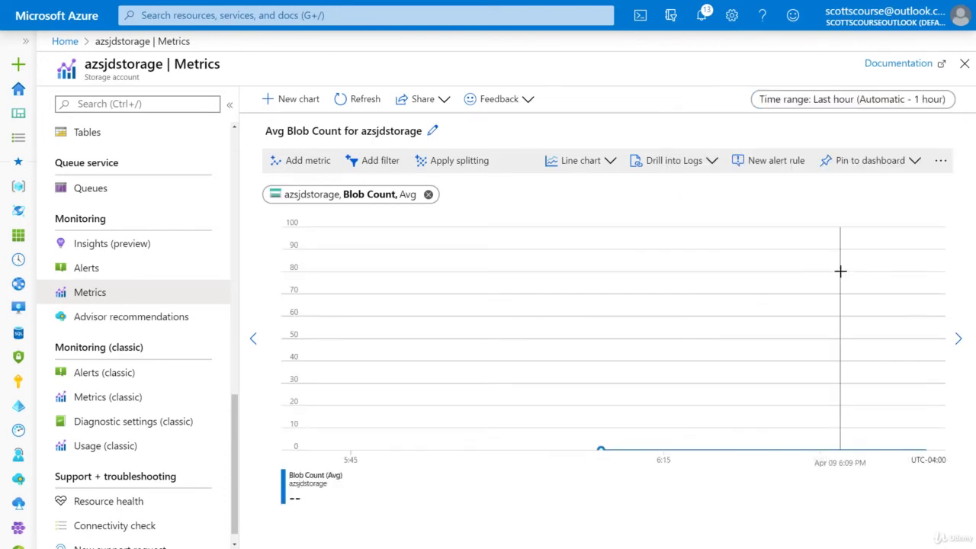
# - Set the chart's time range to Last 30 minutes with a time granularity of 1 minute
pyautogui.click(927, 103)
pyautogui.click(734, 154)
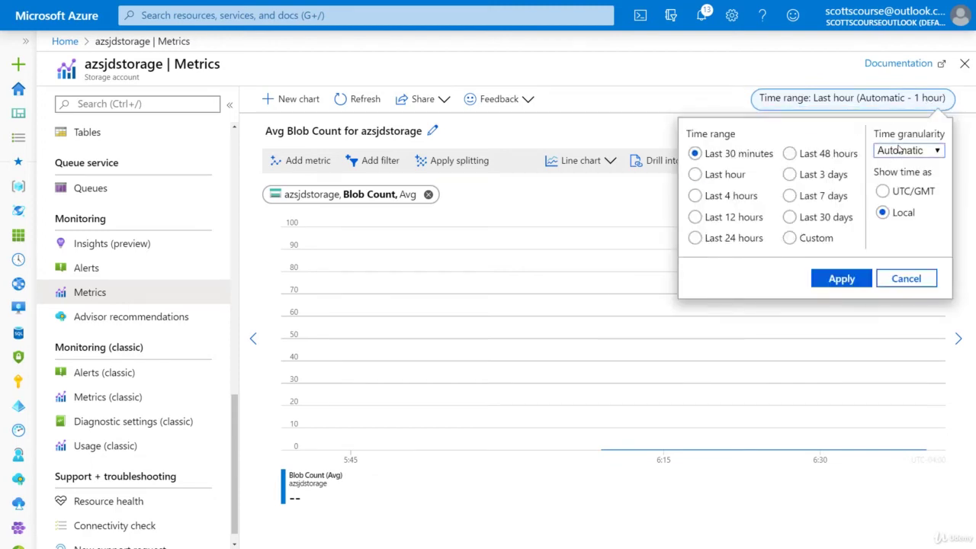
pyautogui.click(906, 150)
pyautogui.click(901, 177)
pyautogui.click(841, 279)
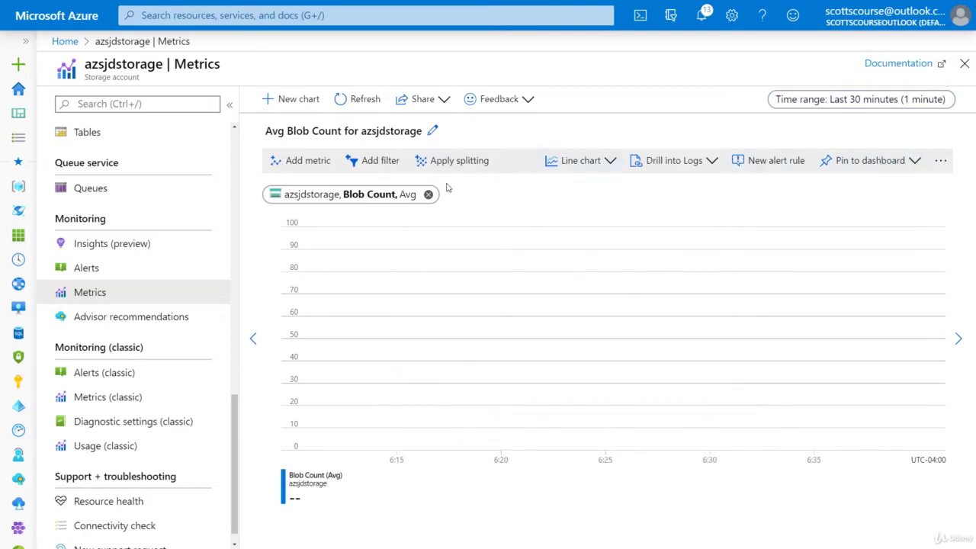
# - Add the Blob Capacity metric from the Blob namespace with Avg aggregation to the same chart
pyautogui.click(303, 160)
pyautogui.click(619, 237)
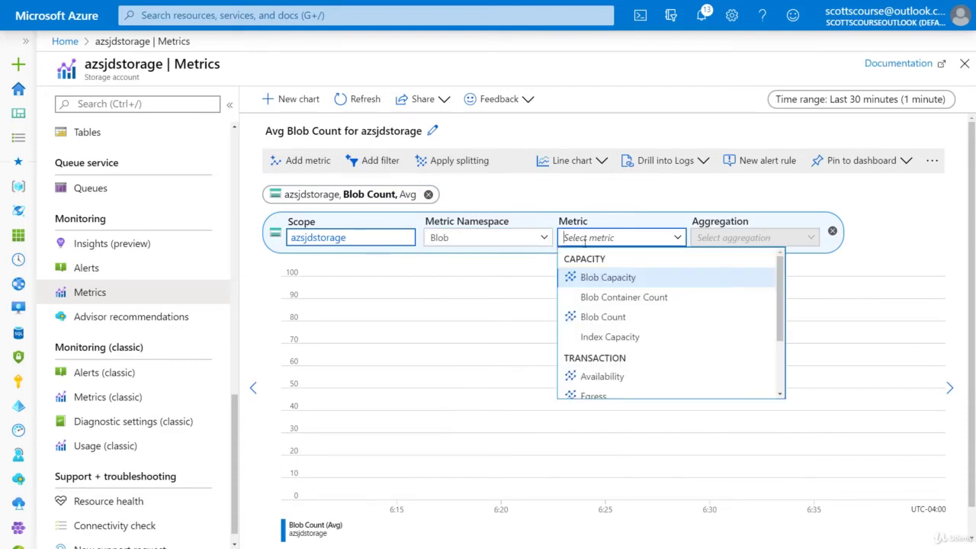
pyautogui.click(602, 276)
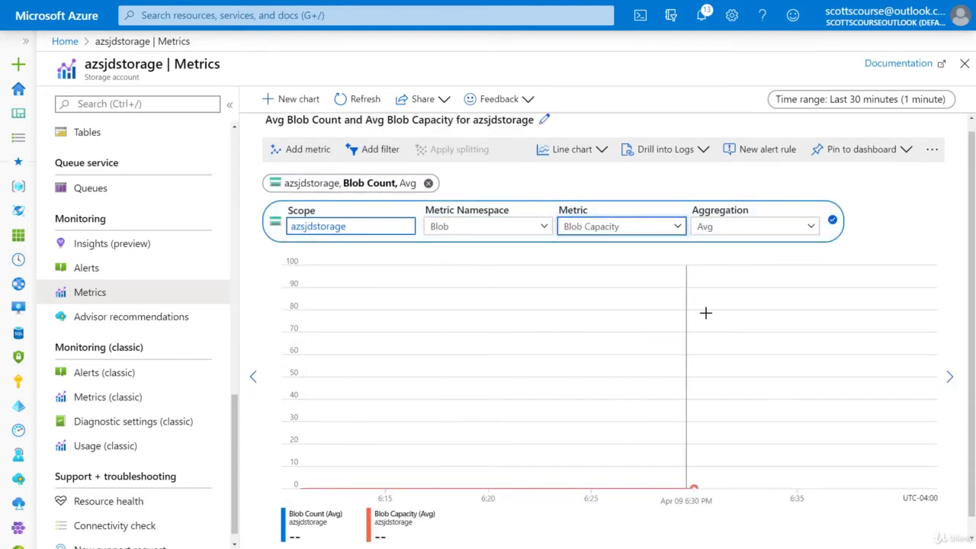
pyautogui.scroll(-1, 380, 520)
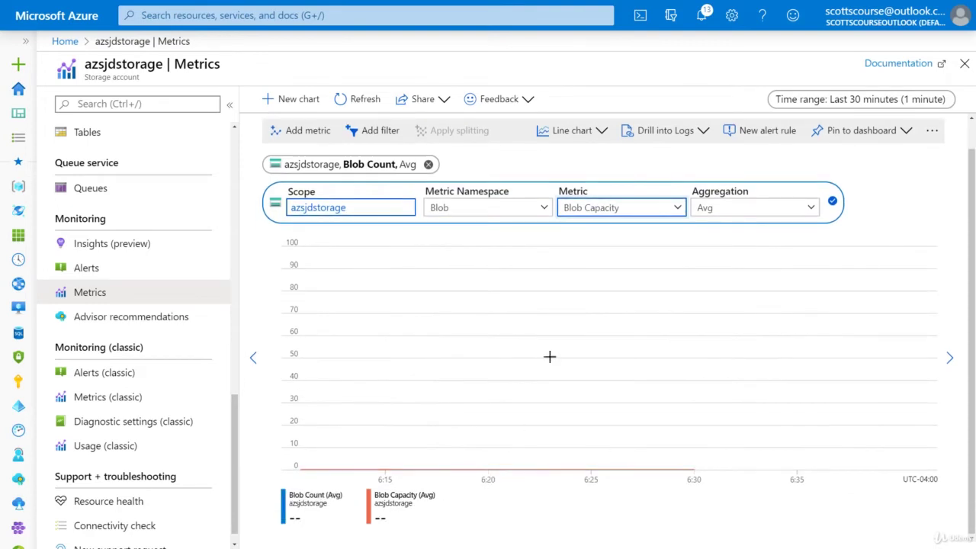
pyautogui.click(887, 187)
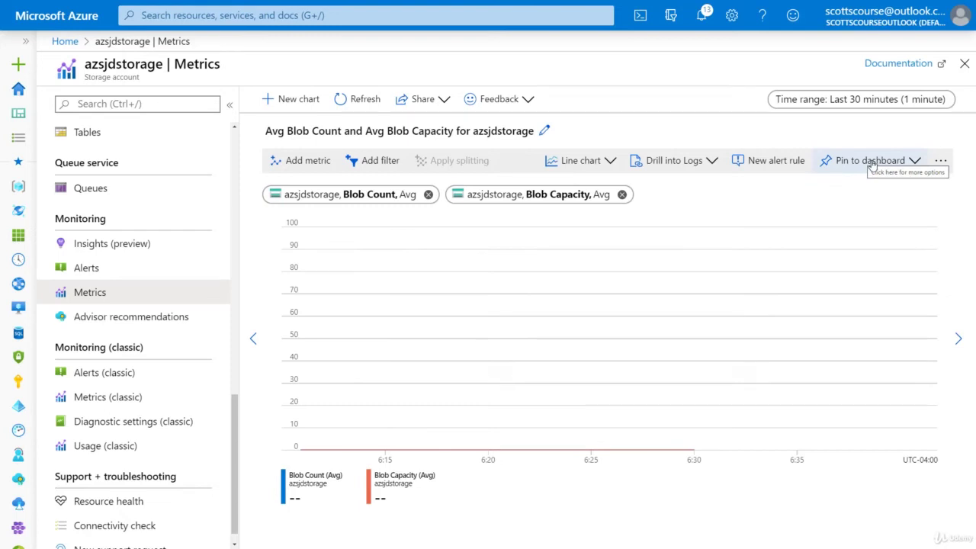
# - Start a new alert rule for the storage account and choose the Used capacity signal from the Metrics signal type
pyautogui.click(86, 267)
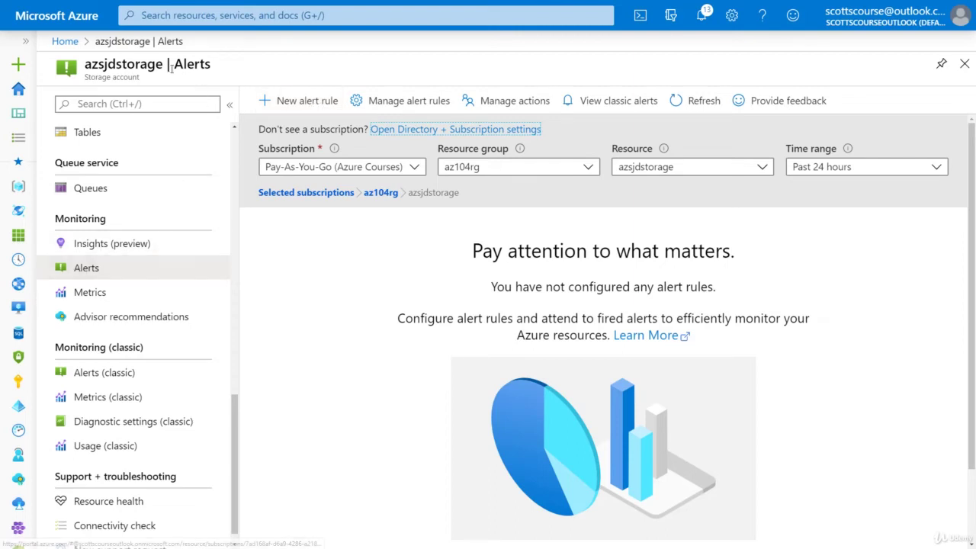
pyautogui.click(291, 98)
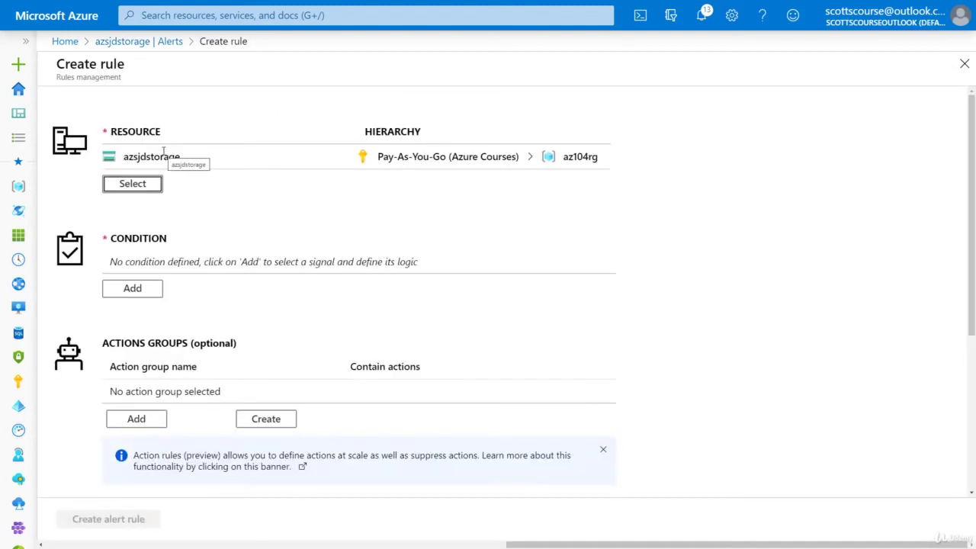
pyautogui.click(157, 289)
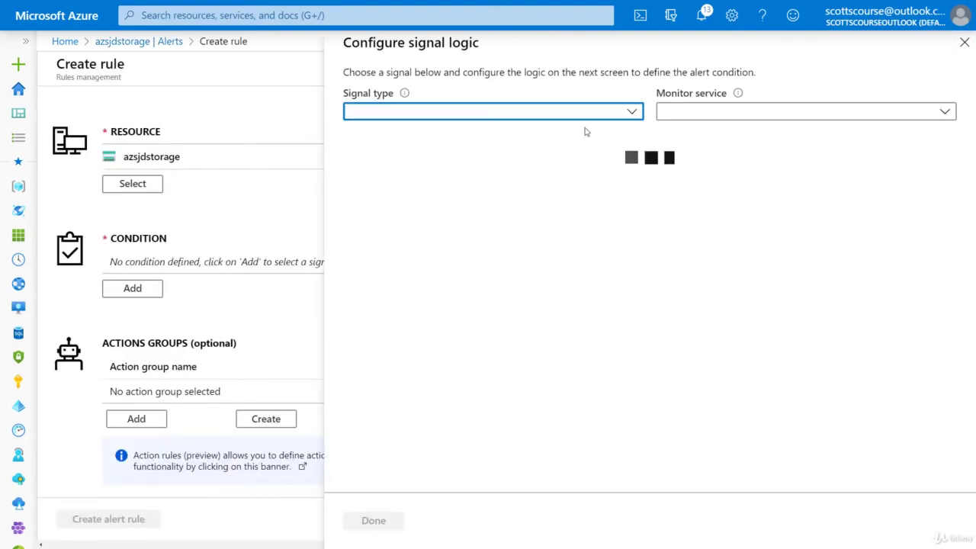
pyautogui.click(633, 114)
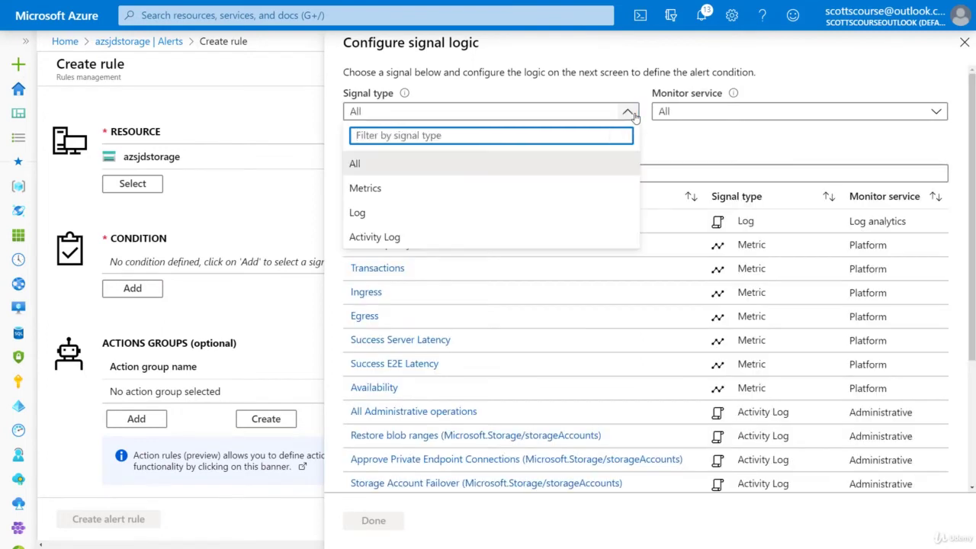
pyautogui.click(447, 188)
pyautogui.click(381, 221)
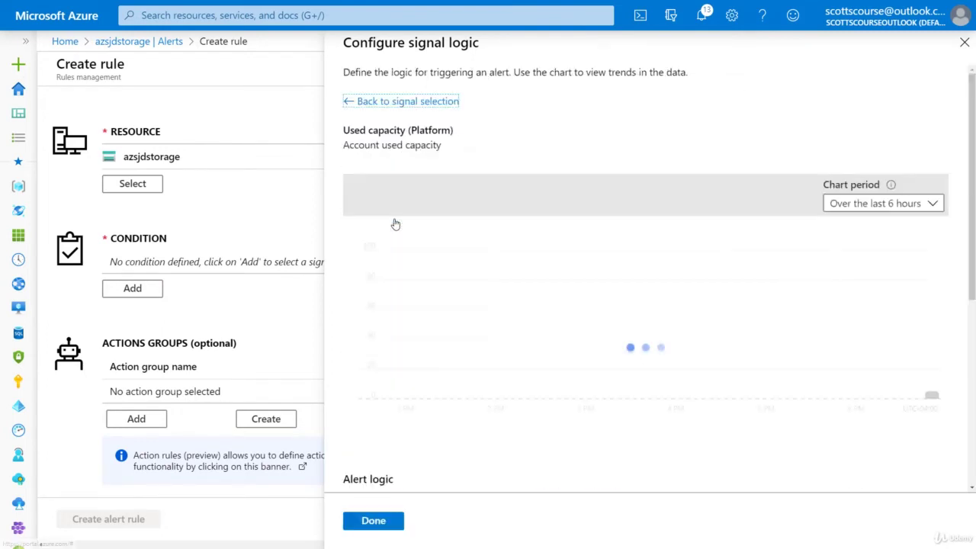
pyautogui.scroll(-5, 452, 429)
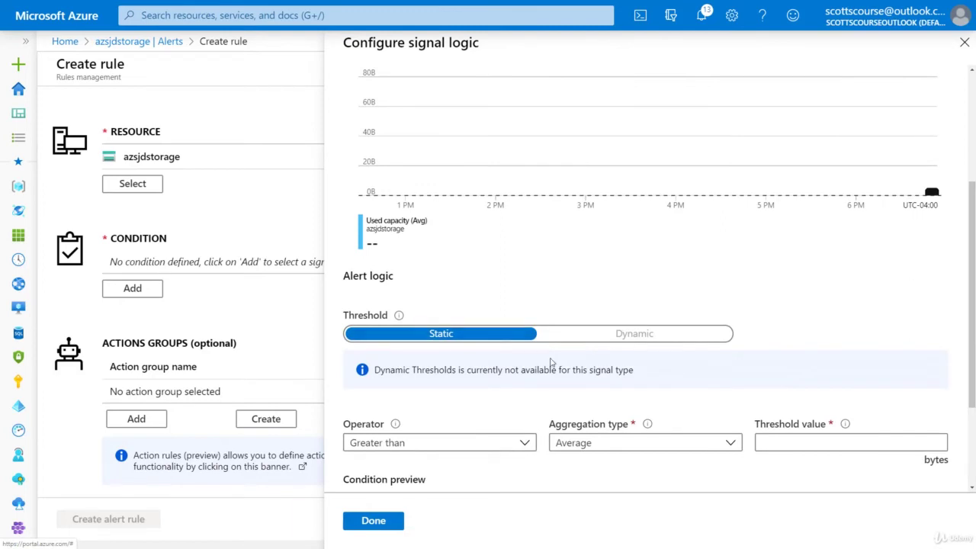
pyautogui.scroll(-2, 551, 363)
pyautogui.click(774, 299)
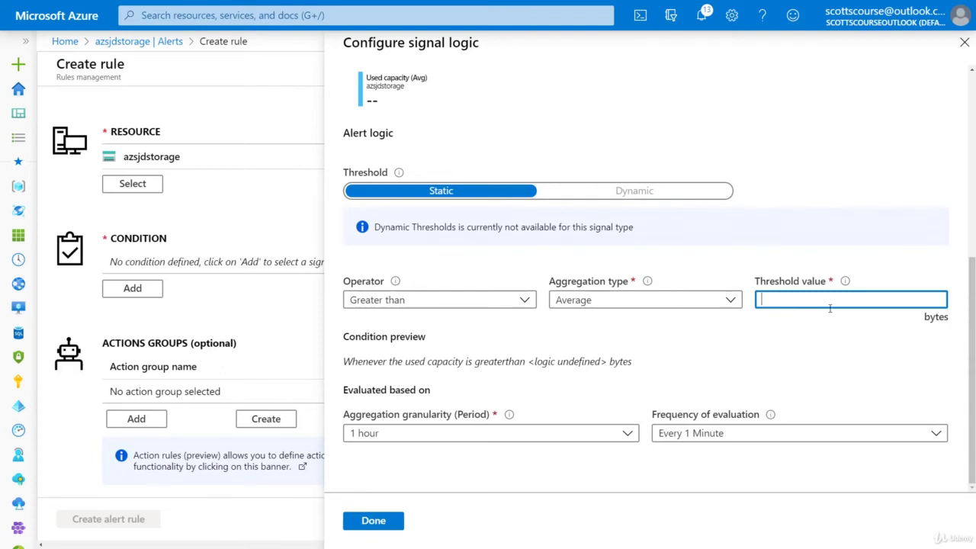
pyautogui.write('1000000')
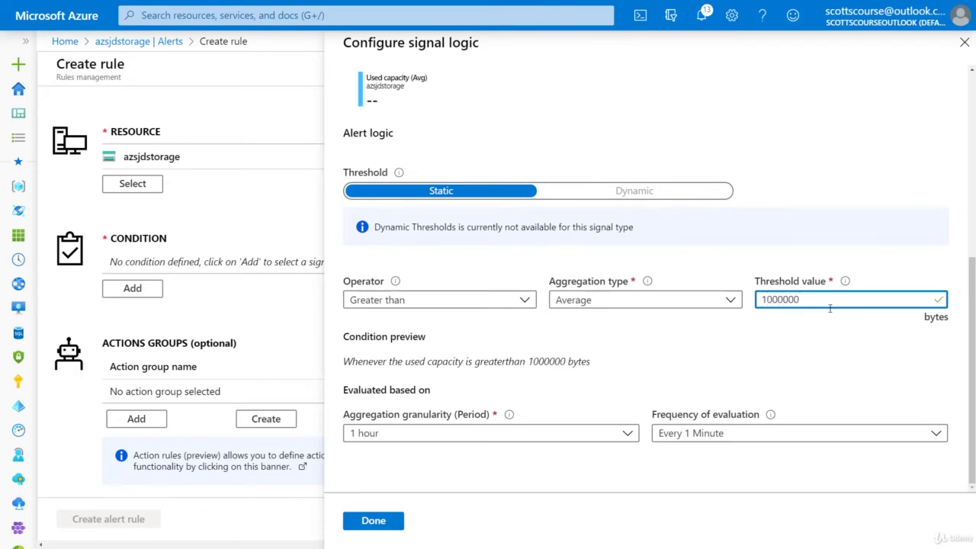
pyautogui.write('000000')
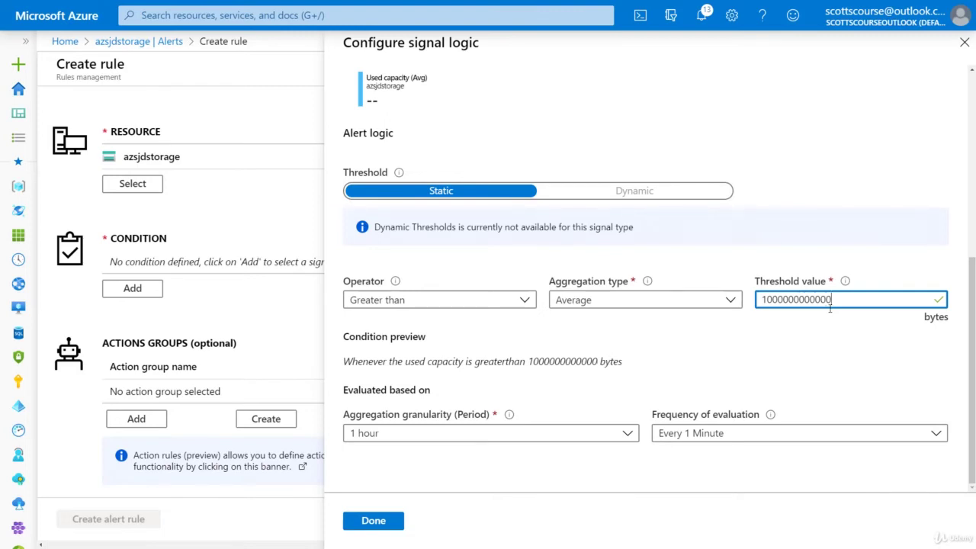
pyautogui.write('000')
pyautogui.click(410, 431)
pyautogui.click(381, 431)
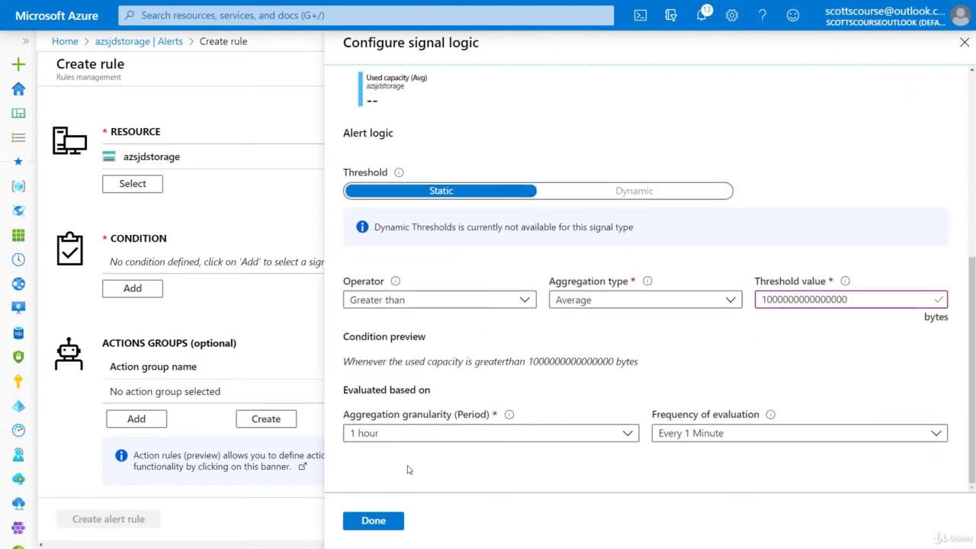
pyautogui.click(382, 519)
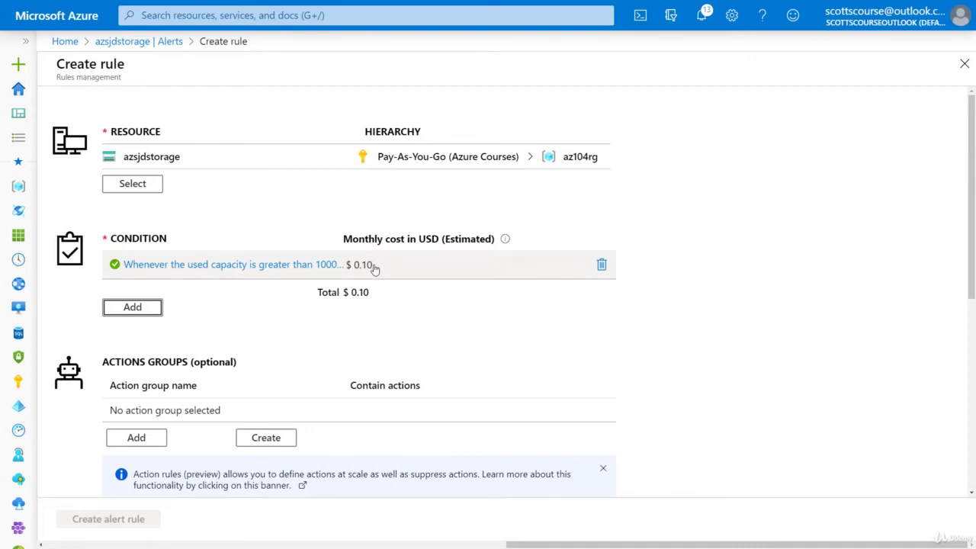
# - Review the action types offered for a new action group and discard the unsaved alert rule
pyautogui.click(193, 391)
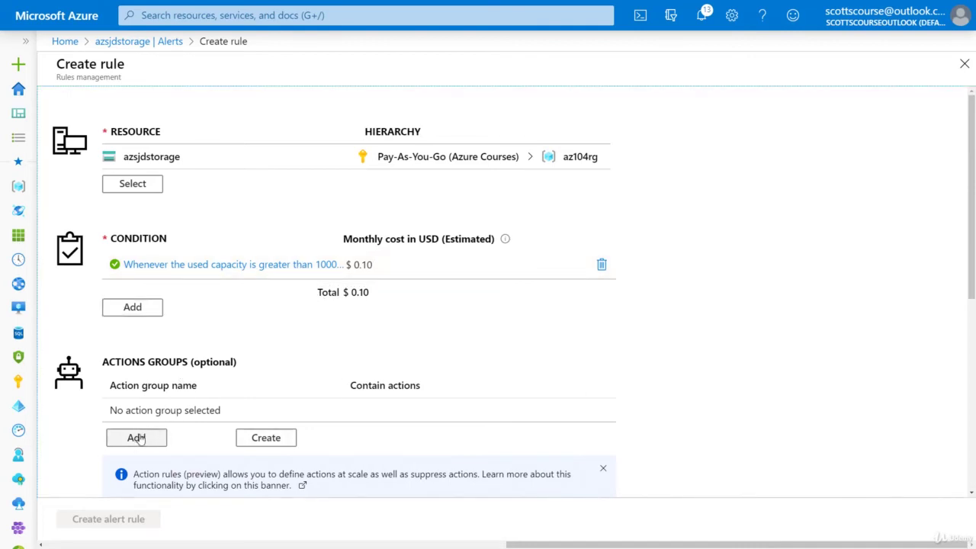
pyautogui.click(266, 439)
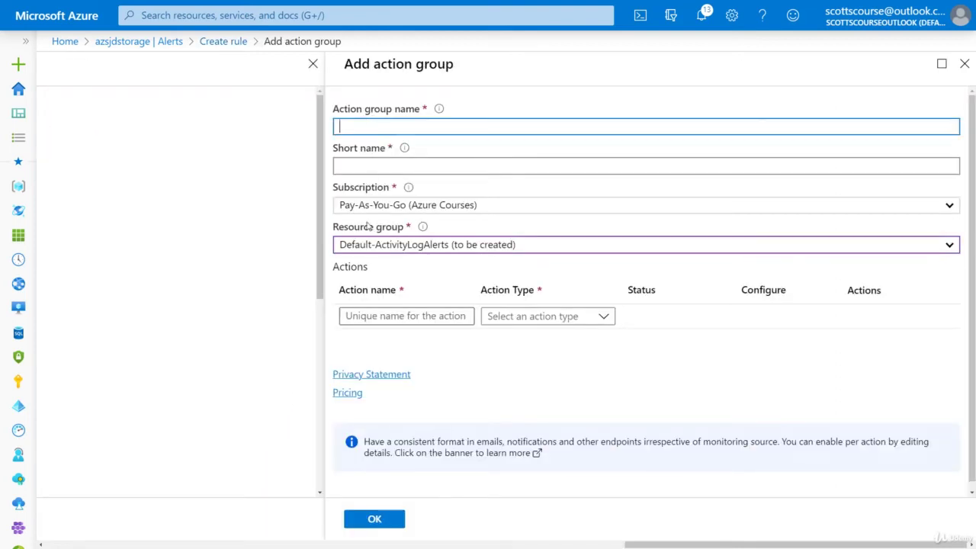
pyautogui.click(505, 316)
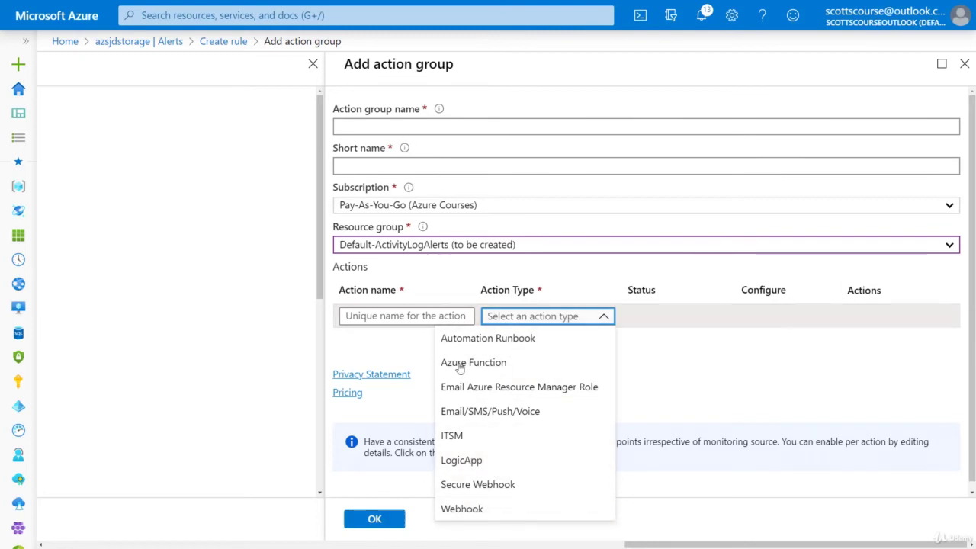
pyautogui.click(965, 63)
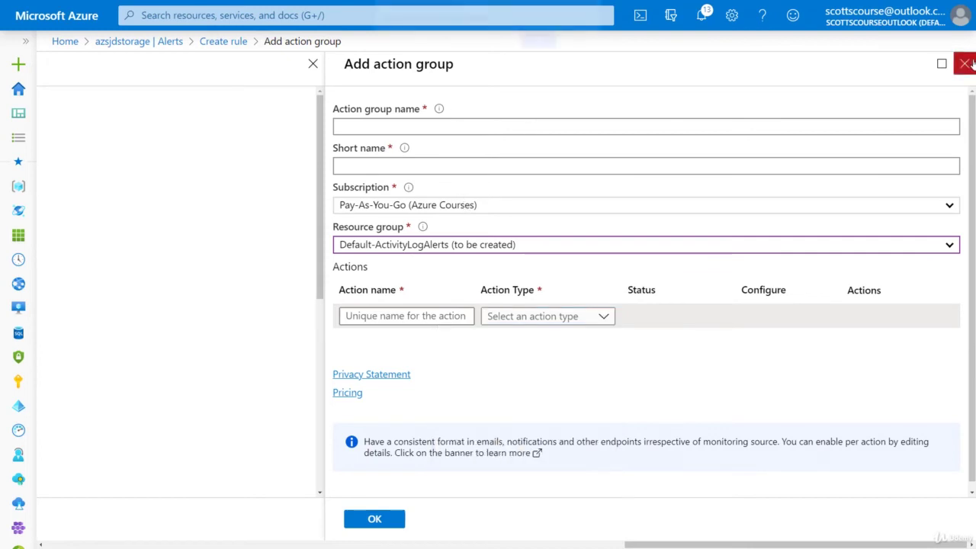
pyautogui.click(964, 63)
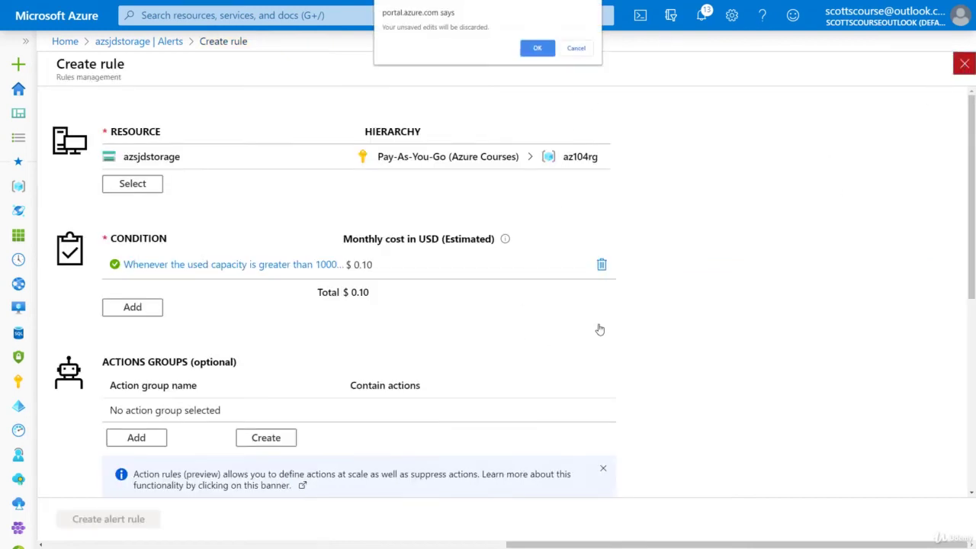
pyautogui.click(533, 51)
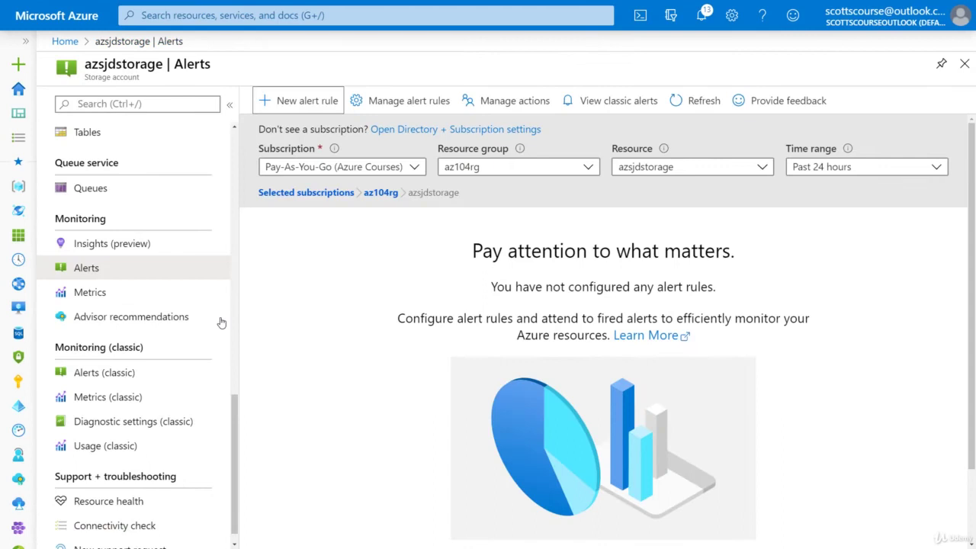
# - Open the storage account's Insights (preview) and examine the overview figures and transaction charts
pyautogui.click(86, 250)
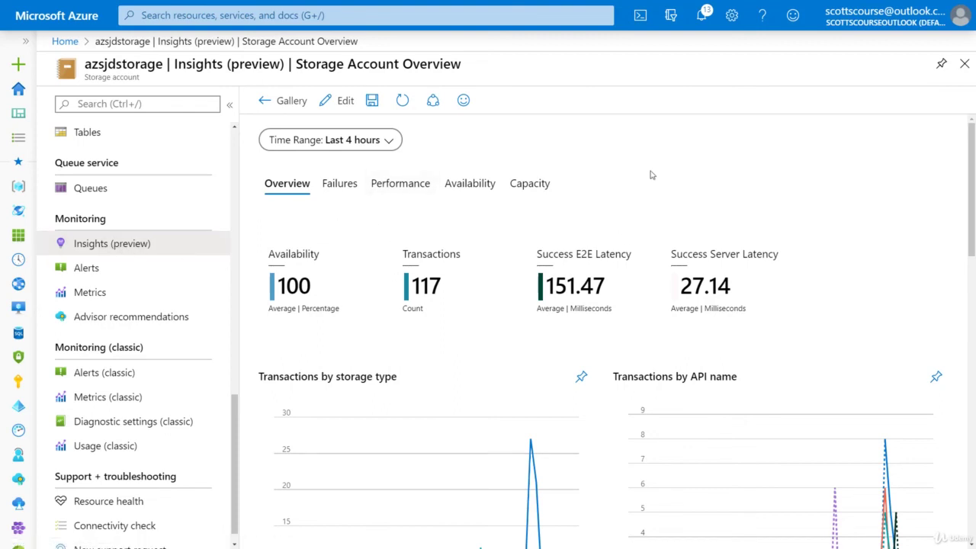
pyautogui.moveTo(966, 135); pyautogui.dragTo(960, 416)
pyautogui.scroll(10, 961, 415)
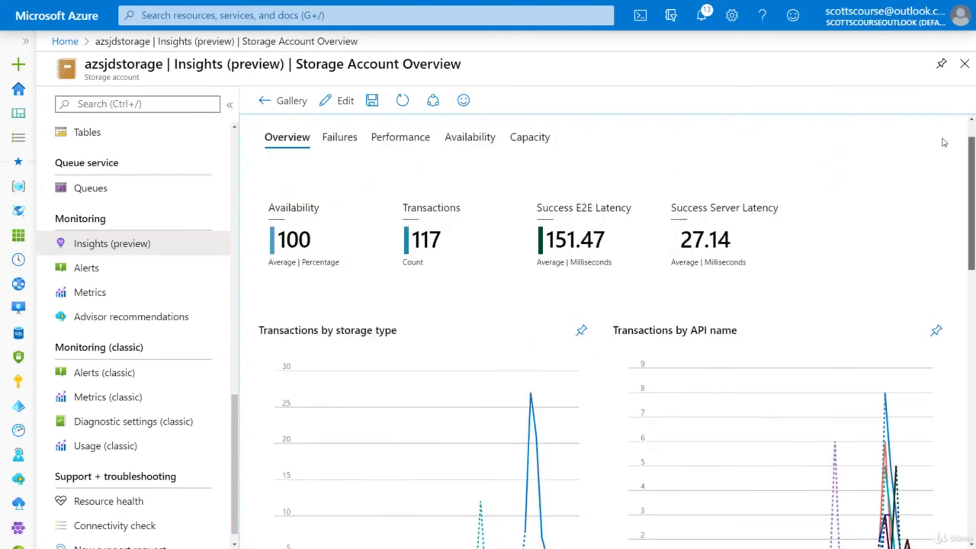
pyautogui.scroll(-2, 936, 191)
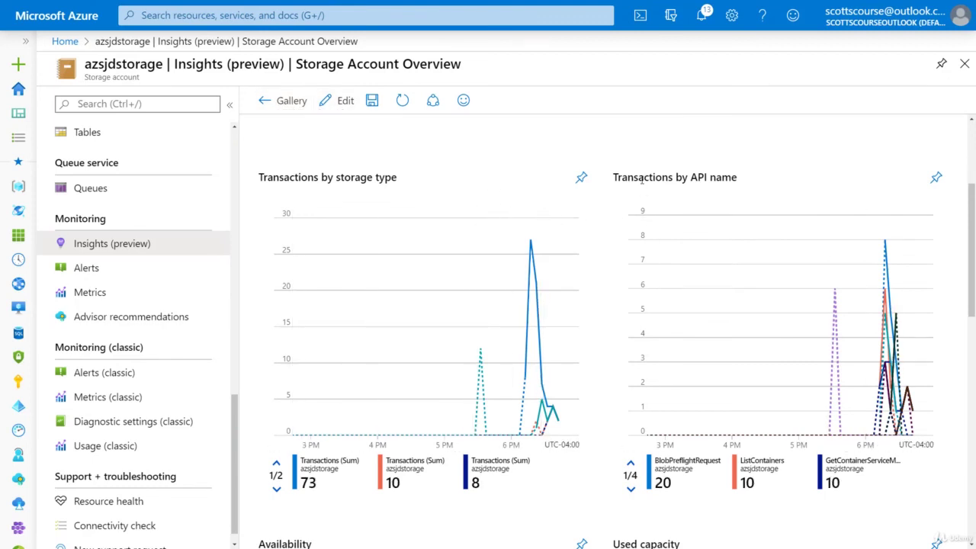
pyautogui.scroll(3, 626, 168)
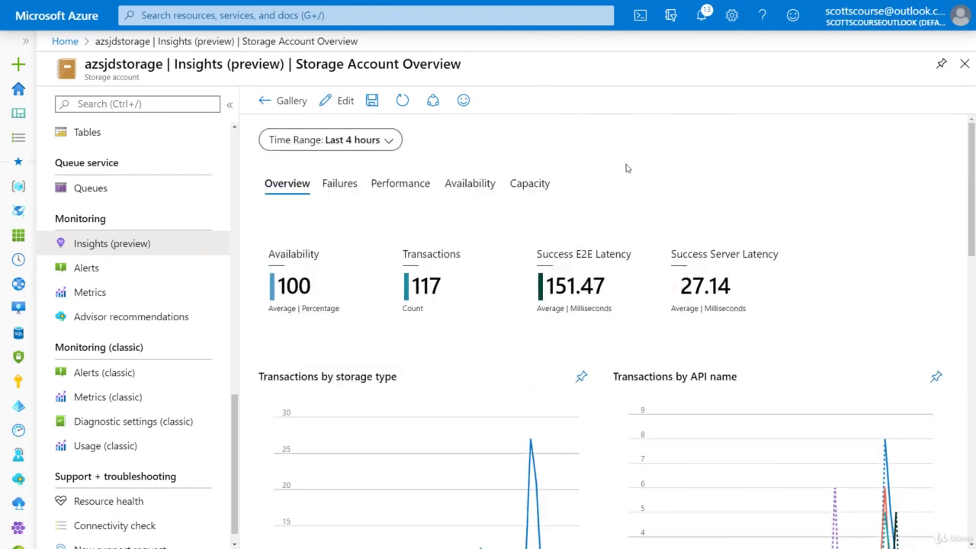
# - Examine the Capacity insights, including the Storage capacity and Storage units charts
pyautogui.click(525, 190)
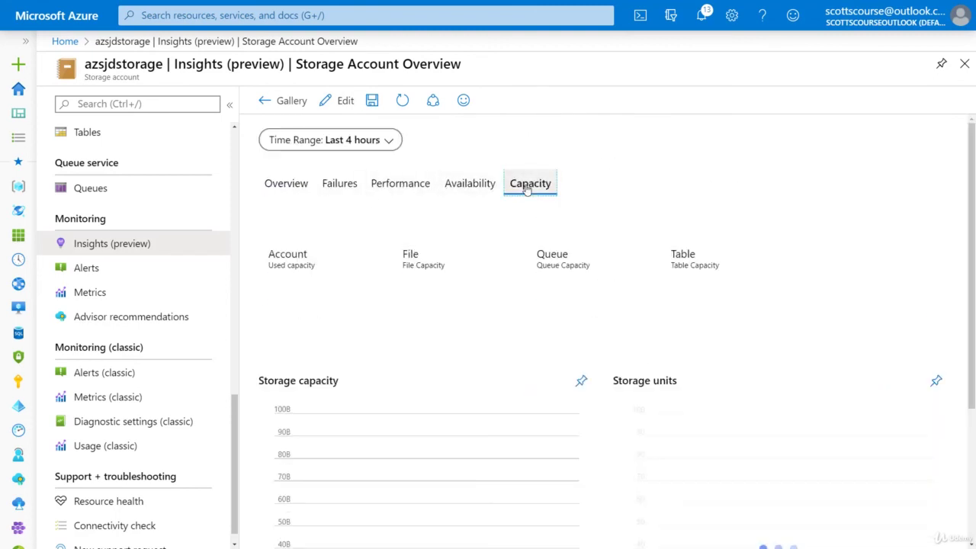
pyautogui.scroll(-2, 616, 243)
pyautogui.scroll(-1, 572, 305)
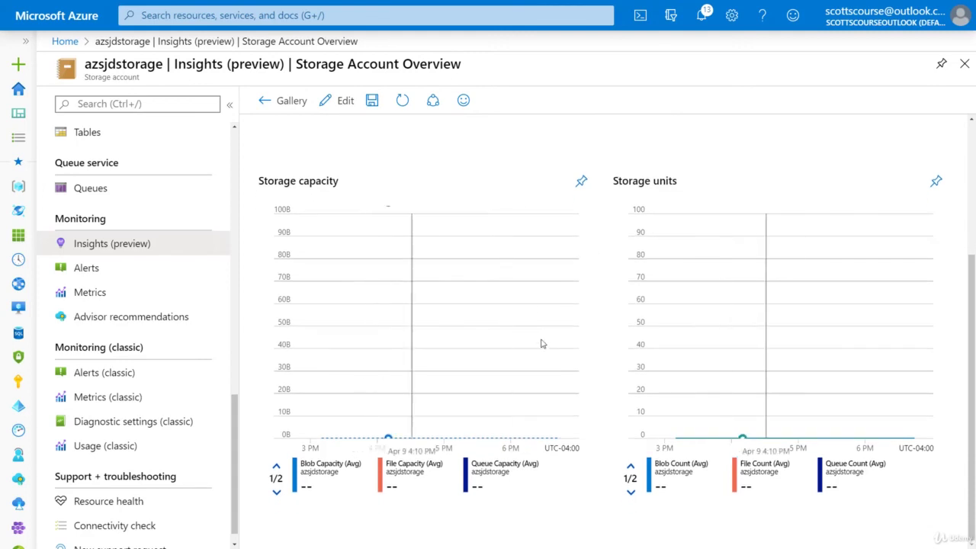
pyautogui.scroll(3, 602, 327)
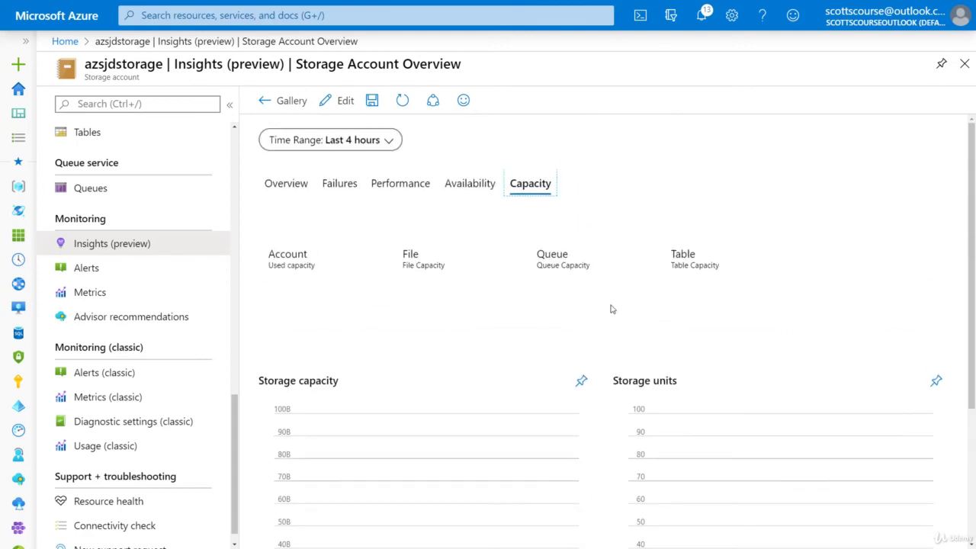
# - Open the Performance insights and examine the E2E vs. Server latency trend and the latency of successful calls by API name
pyautogui.click(400, 183)
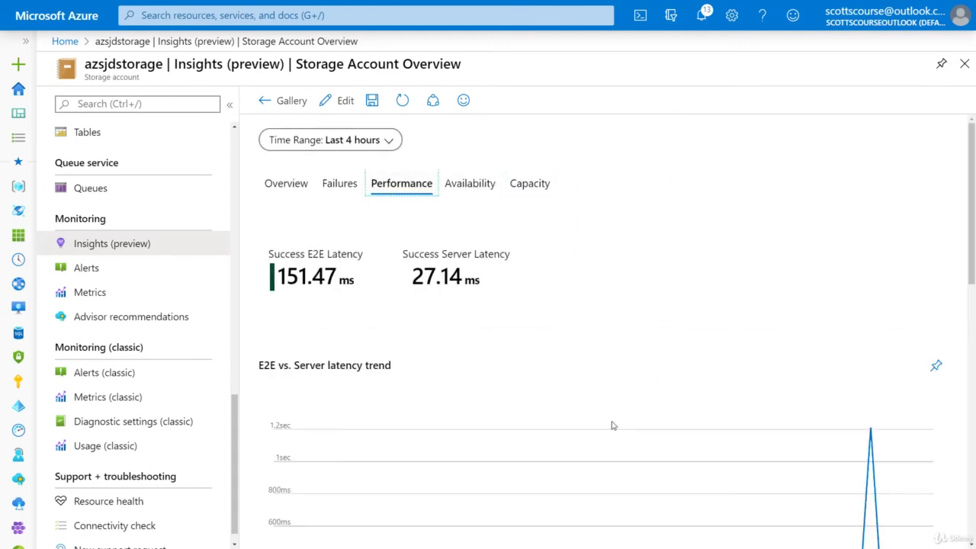
pyautogui.scroll(-3, 612, 425)
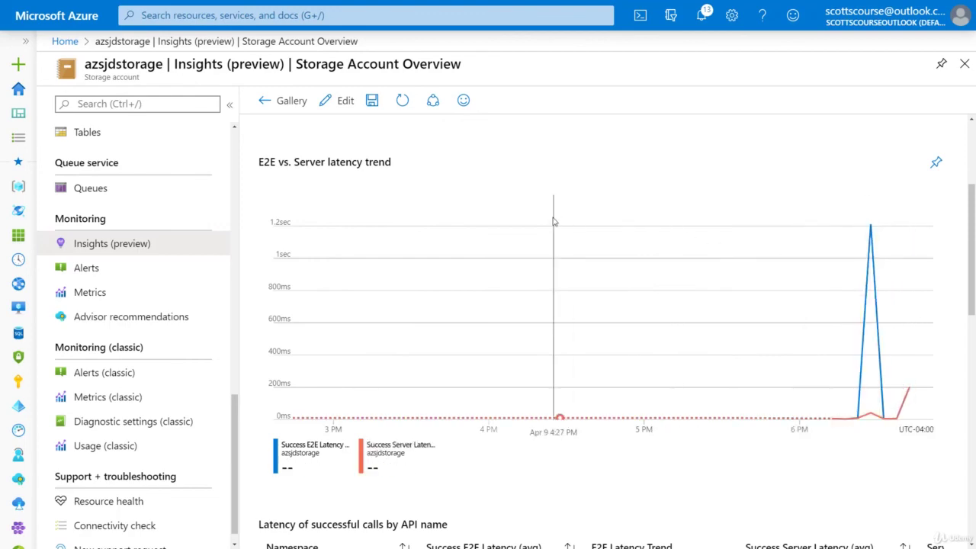
pyautogui.scroll(-5, 512, 281)
pyautogui.scroll(2, 512, 280)
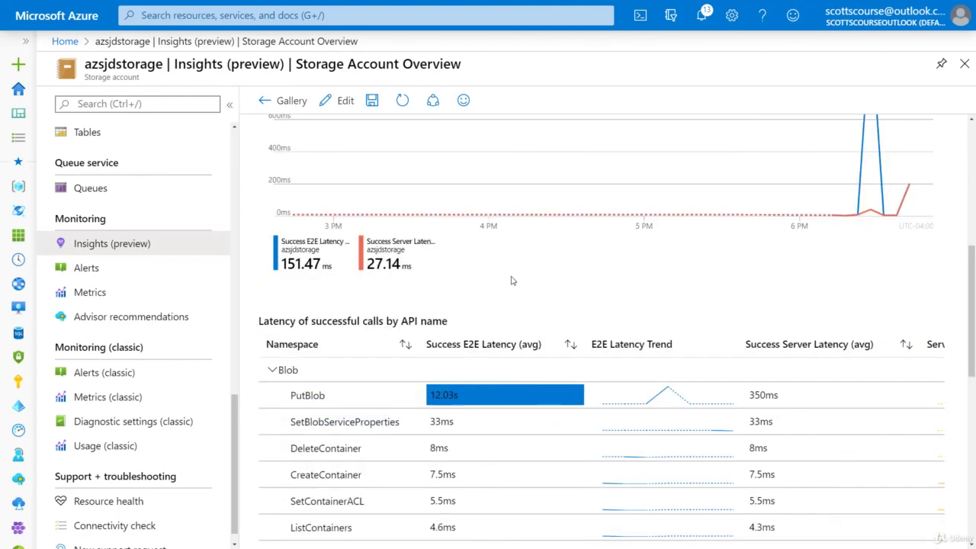
pyautogui.scroll(-3, 512, 281)
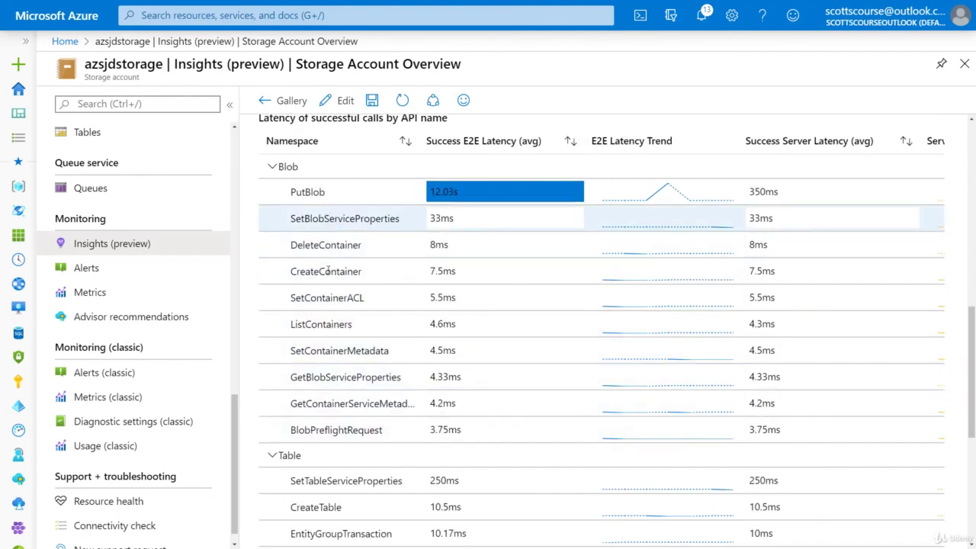
pyautogui.scroll(1, 321, 261)
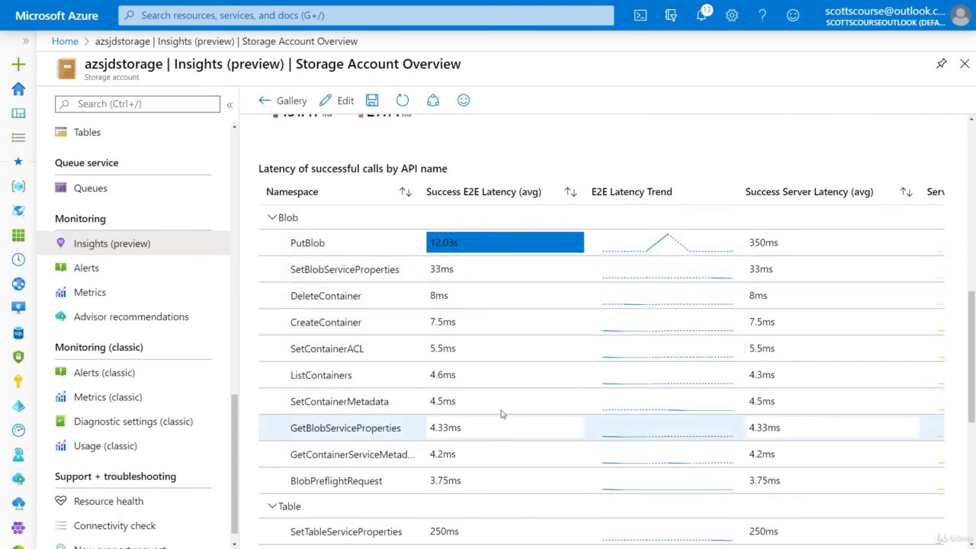
pyautogui.scroll(1, 496, 370)
pyautogui.scroll(-8, 490, 375)
pyautogui.scroll(5, 488, 374)
pyautogui.scroll(10, 488, 374)
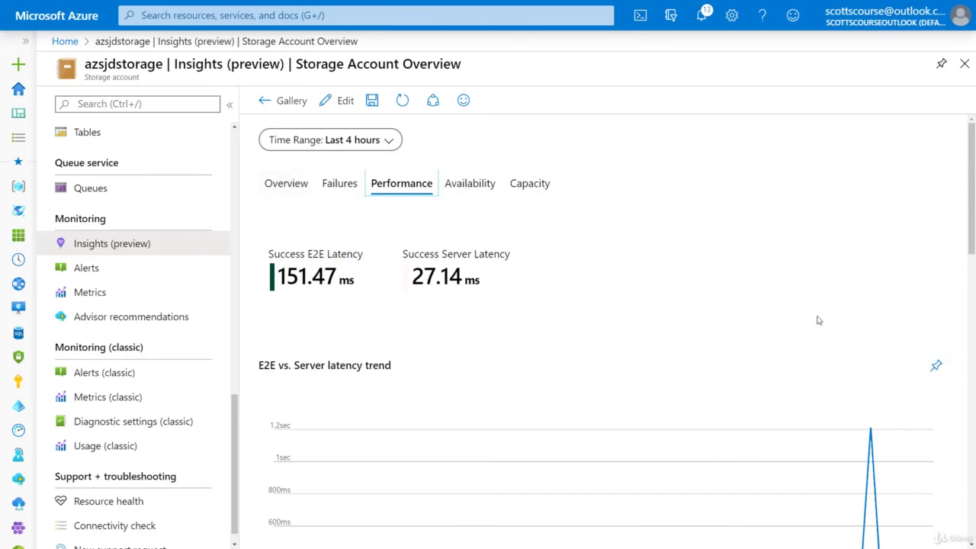
pyautogui.scroll(-3, 800, 318)
pyautogui.scroll(3, 732, 358)
pyautogui.scroll(-3, 663, 341)
pyautogui.scroll(3, 483, 235)
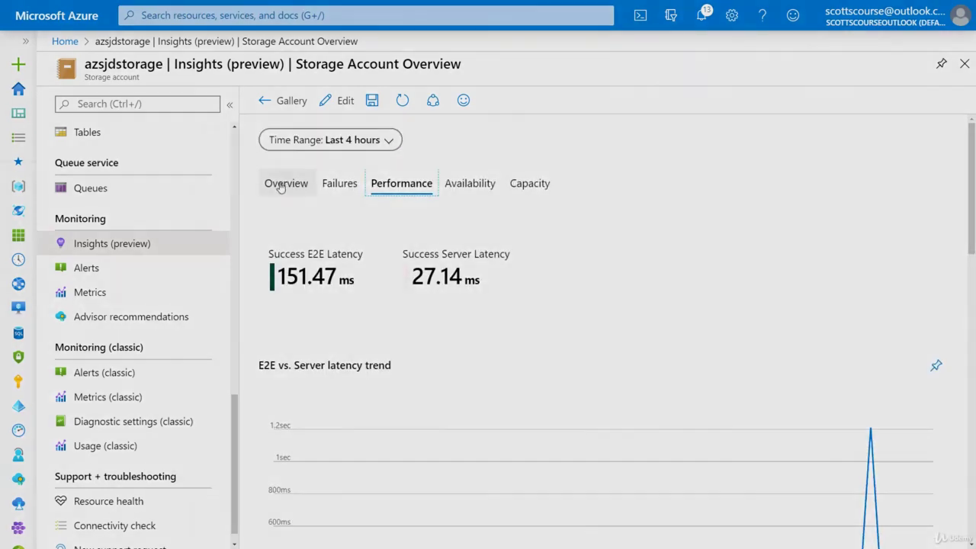